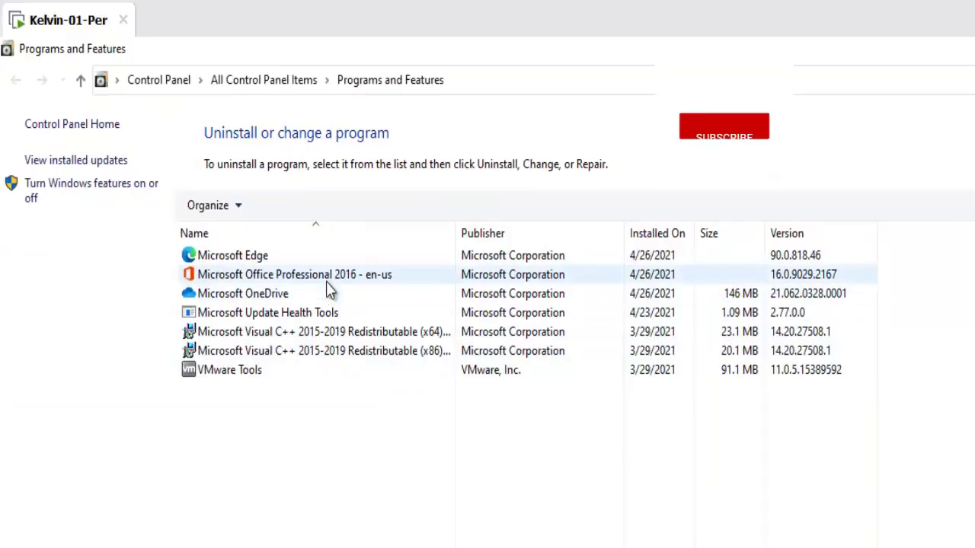
# - Select the Microsoft Office Professional 2016 entry (version 16.0.9029.2167) in Programs and Features
pyautogui.click(324, 279)
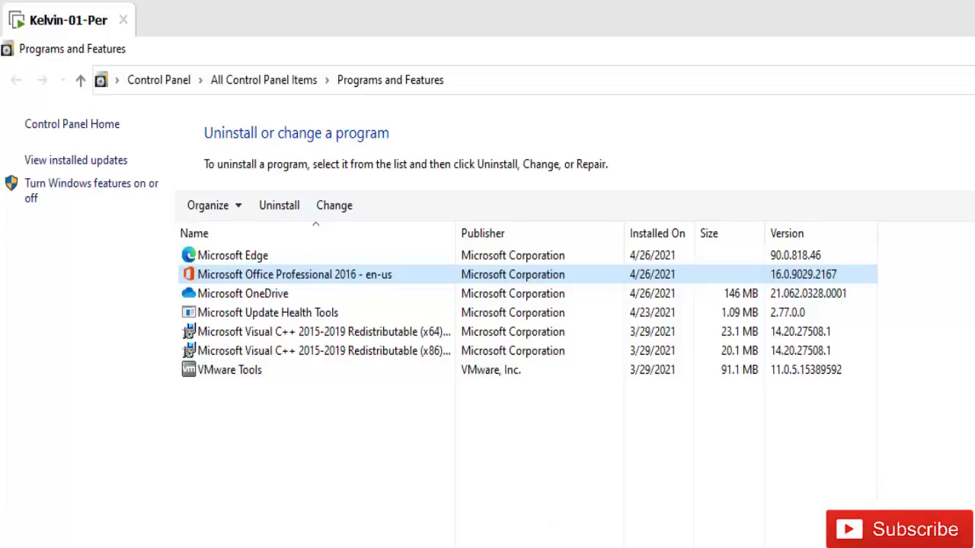
# - Close the Programs and Features window
pyautogui.click(16, 523)
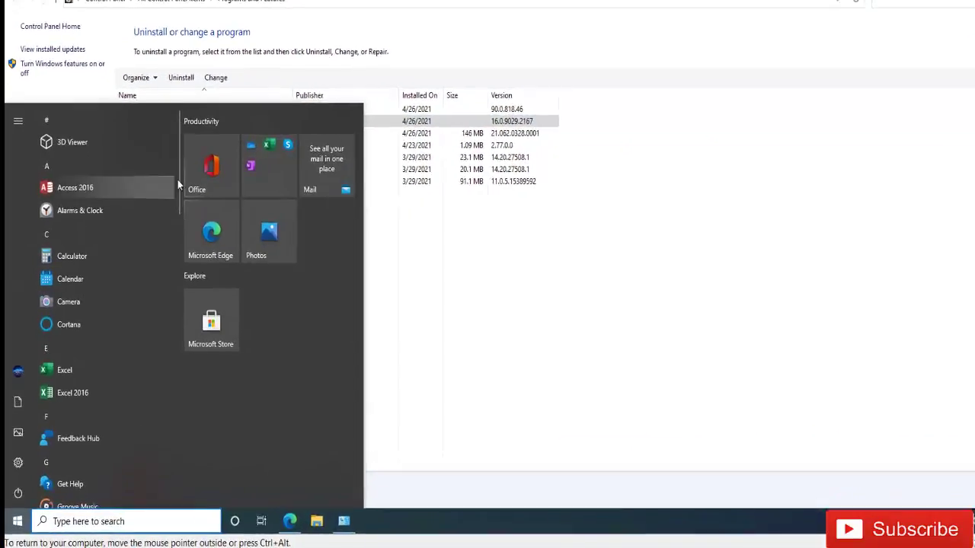
pyautogui.moveTo(214, 93); pyautogui.dragTo(194, 249)
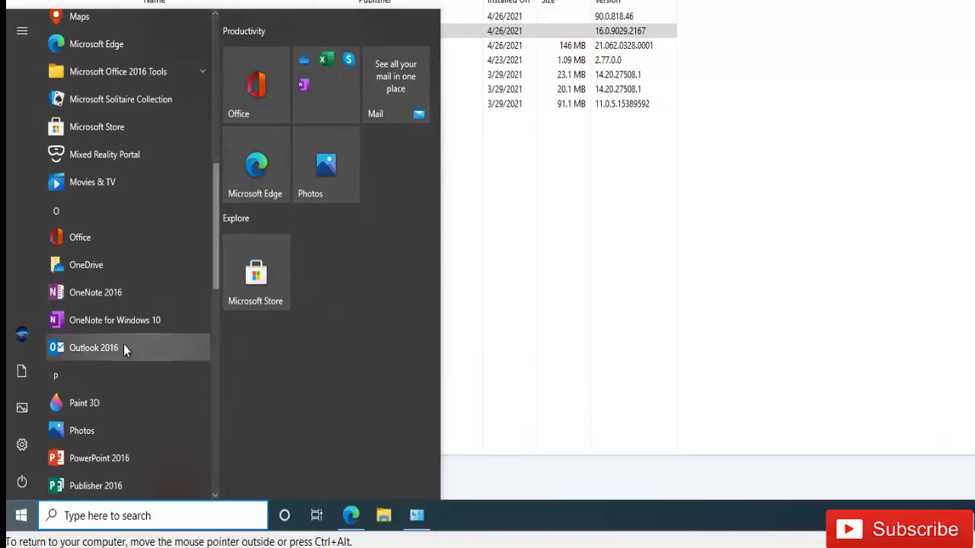
pyautogui.click(588, 228)
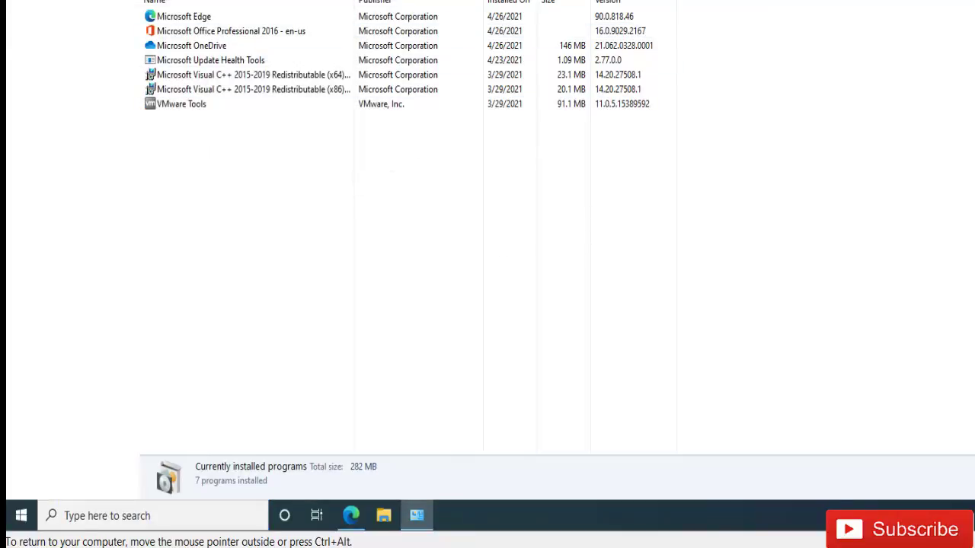
pyautogui.hotkey('alt', 'F4')
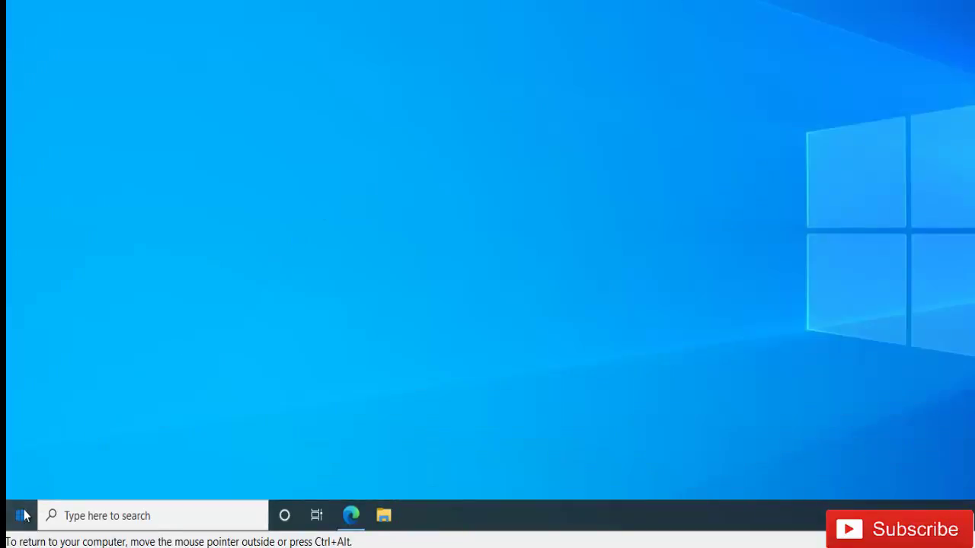
# - Launch Excel 2016 from the Start menu app list
pyautogui.click(21, 516)
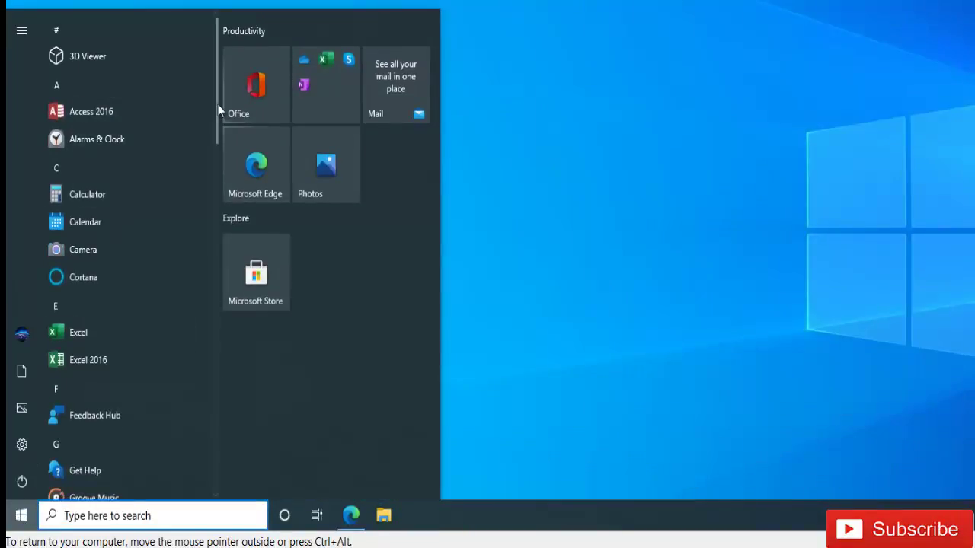
pyautogui.scroll(-3, 217, 138)
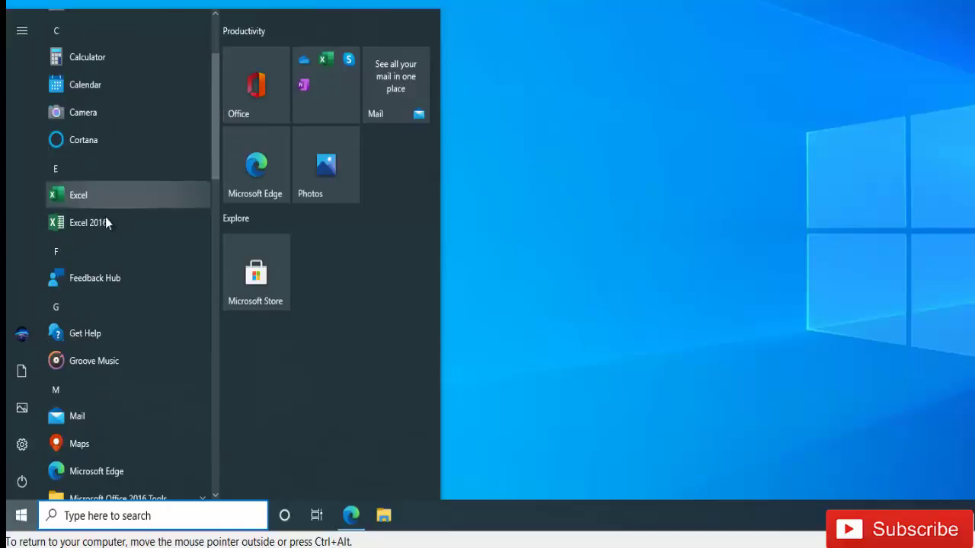
pyautogui.click(85, 221)
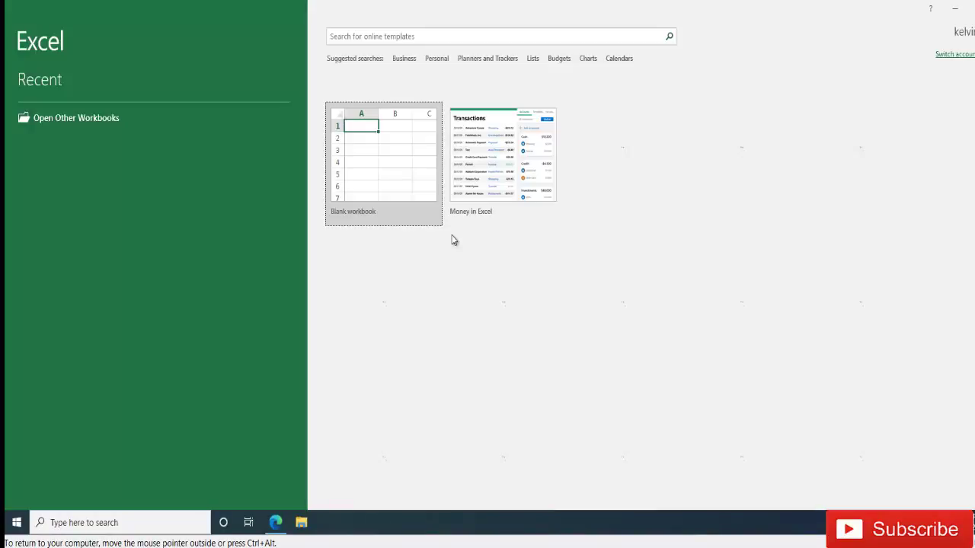
# - From Blank workbook's product key prompt, view the product key examples in Edge, then minimize it
pyautogui.click(395, 169)
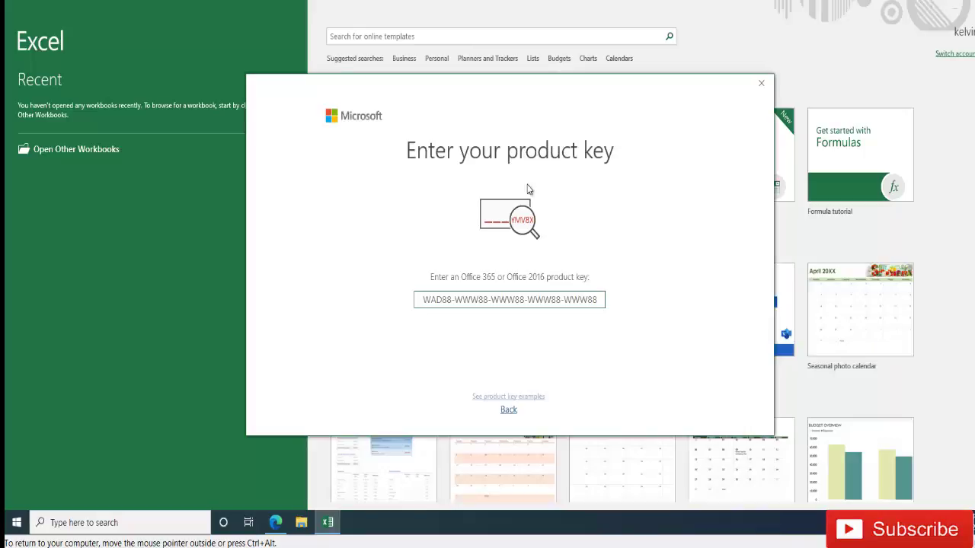
pyautogui.click(597, 295)
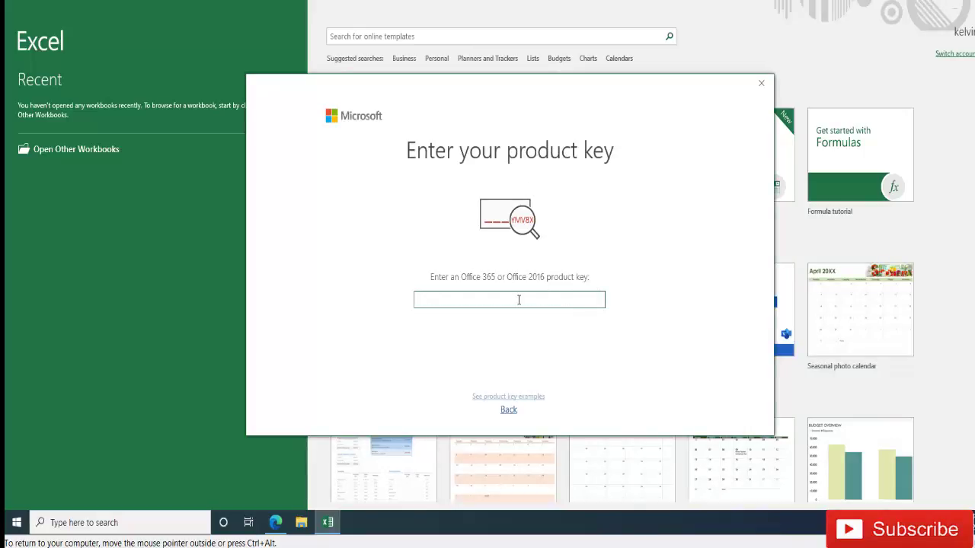
pyautogui.click(524, 397)
pyautogui.click(523, 397)
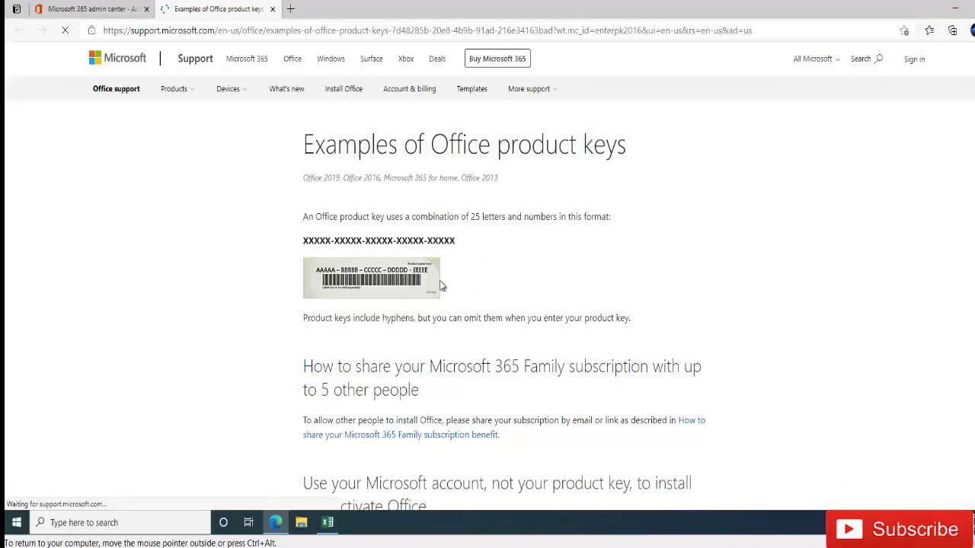
pyautogui.click(956, 13)
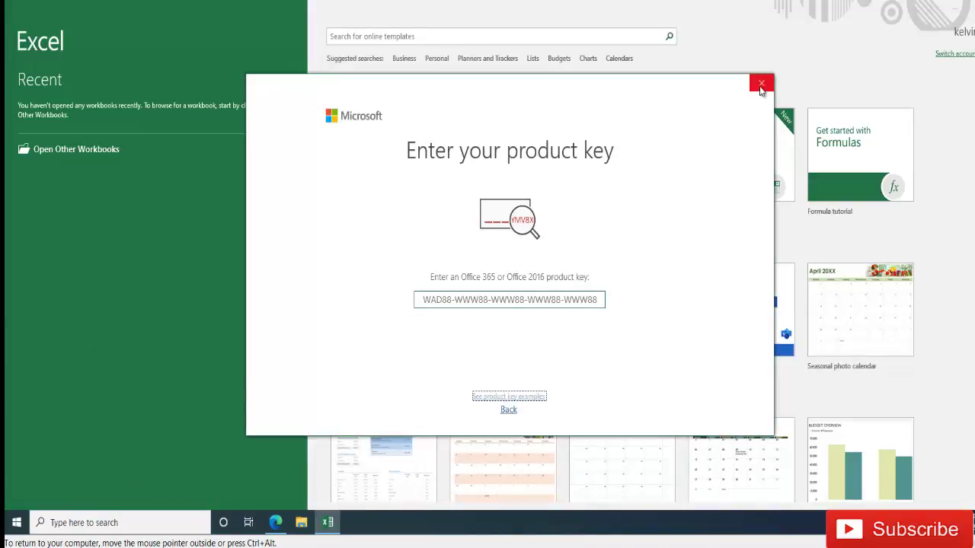
pyautogui.click(761, 83)
# - Create blank workbook Book1 and open the File backstage's Open page
pyautogui.click(378, 173)
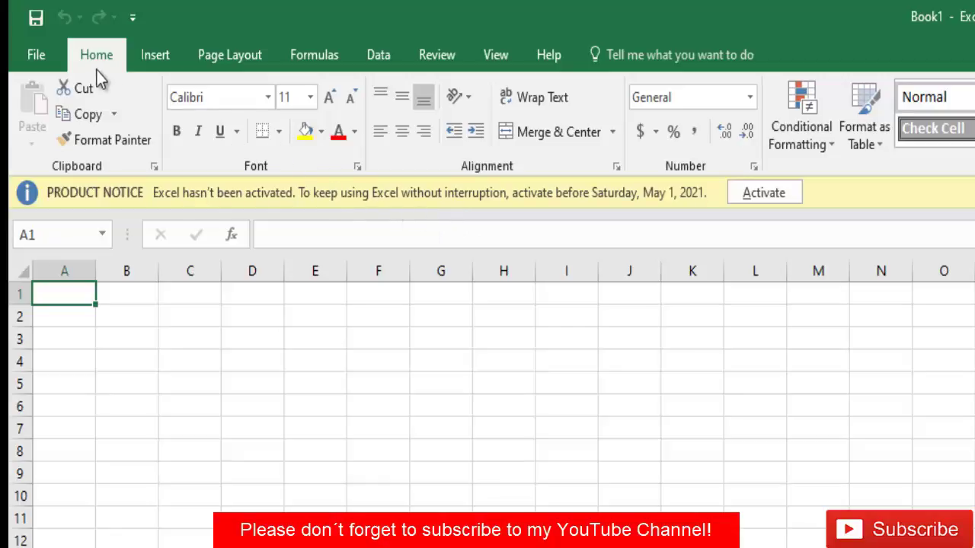
pyautogui.click(45, 57)
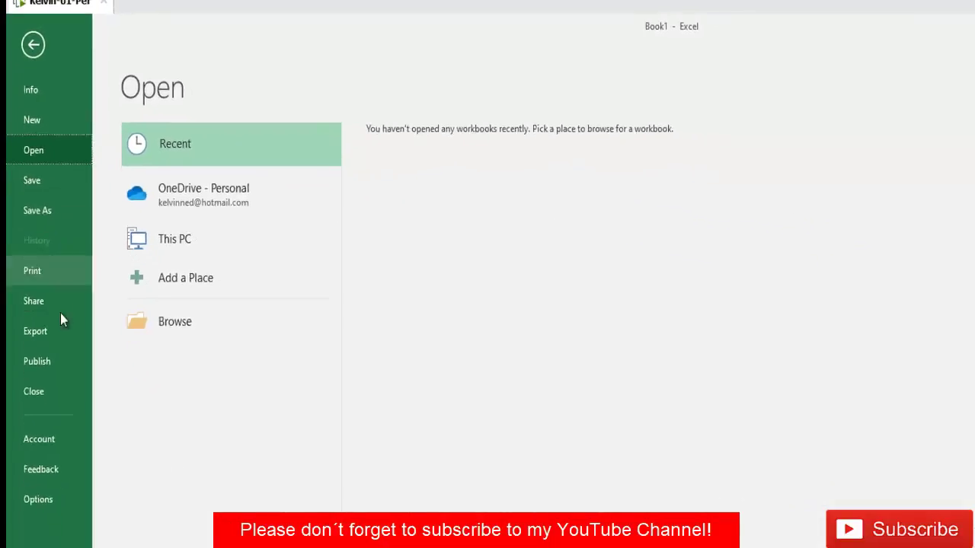
# - Show the Account page's Activation Required status and check today's date in the taskbar calendar
pyautogui.click(44, 448)
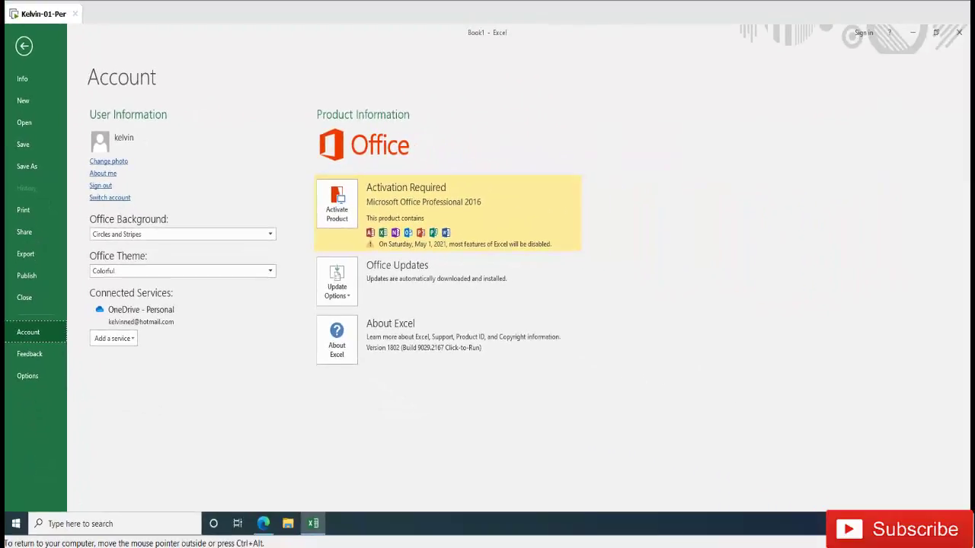
pyautogui.press('super')
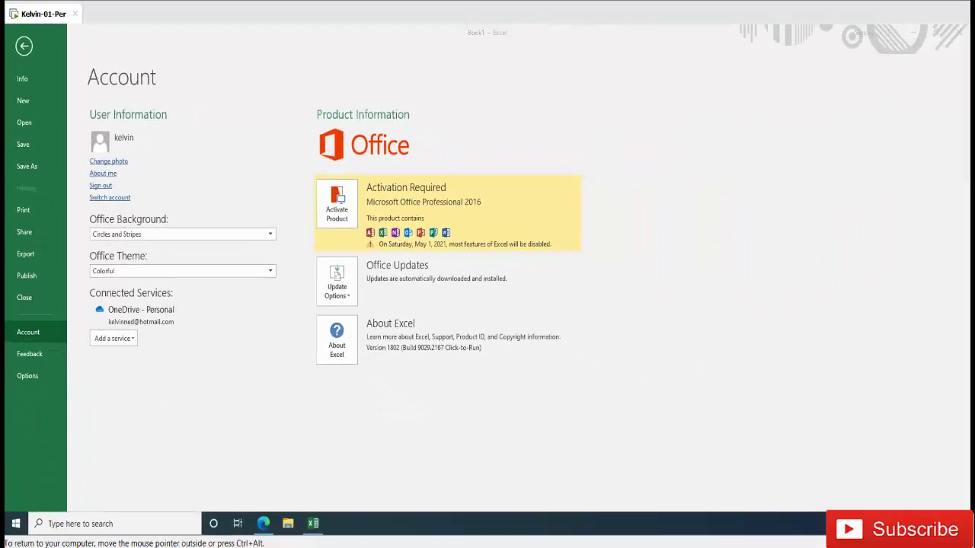
pyautogui.click(923, 524)
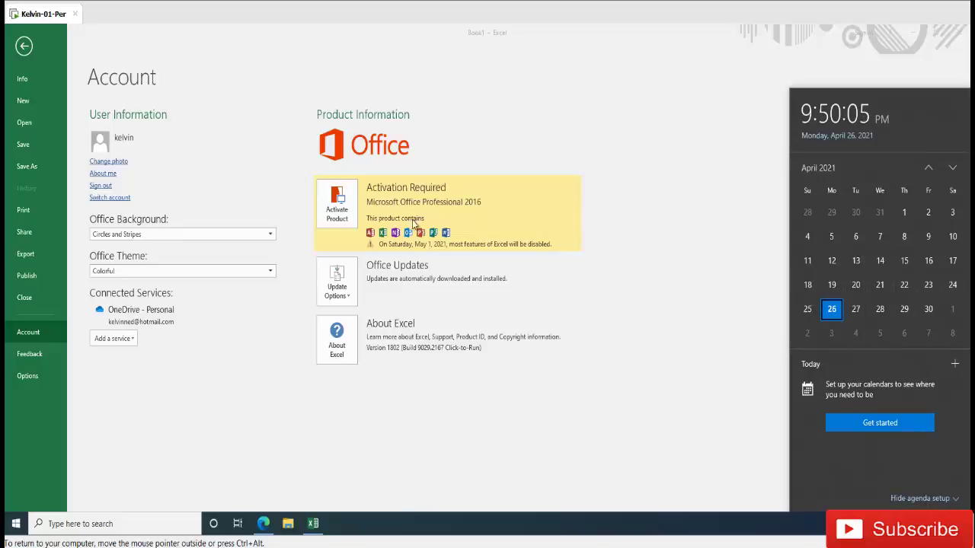
pyautogui.click(434, 112)
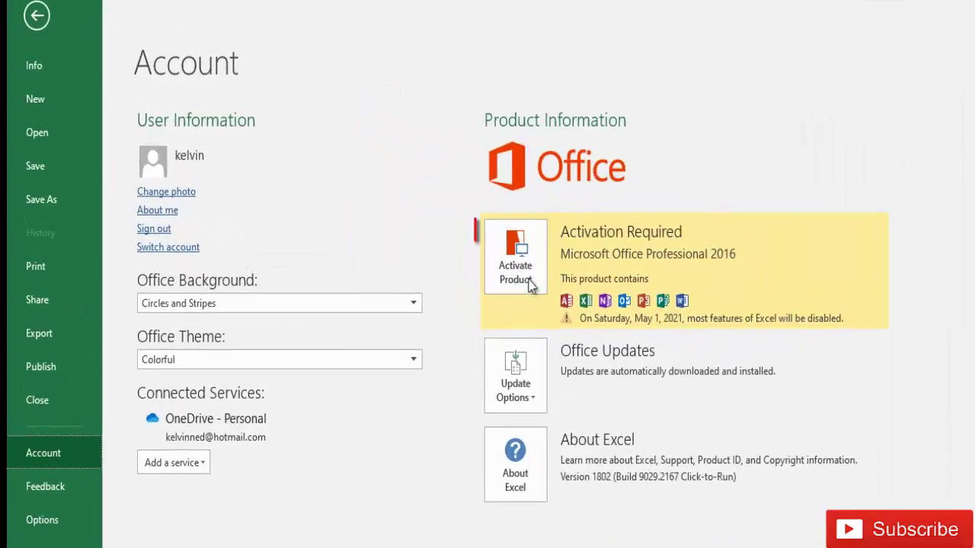
# - Choose Activate Product, sign in, and submit the work account e-mail address
pyautogui.click(518, 279)
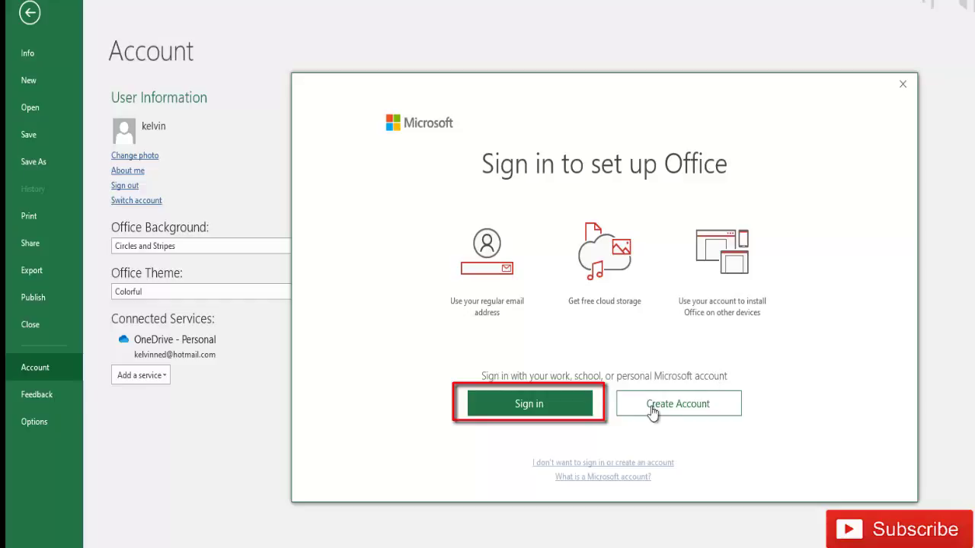
pyautogui.click(543, 409)
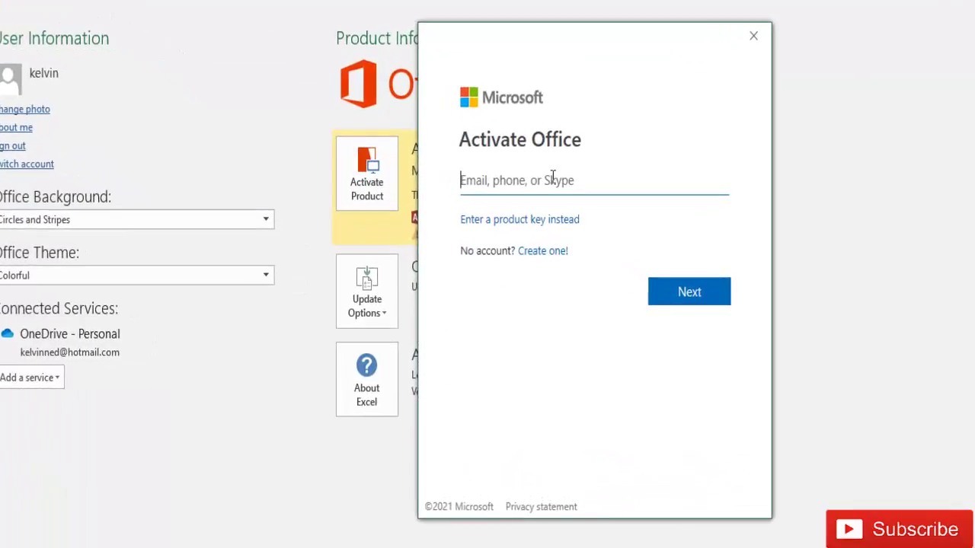
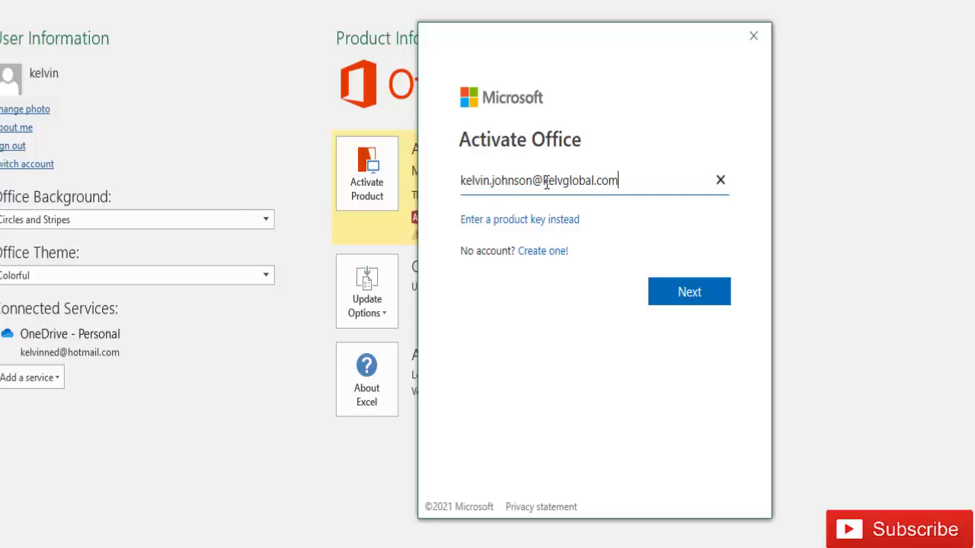
pyautogui.click(680, 299)
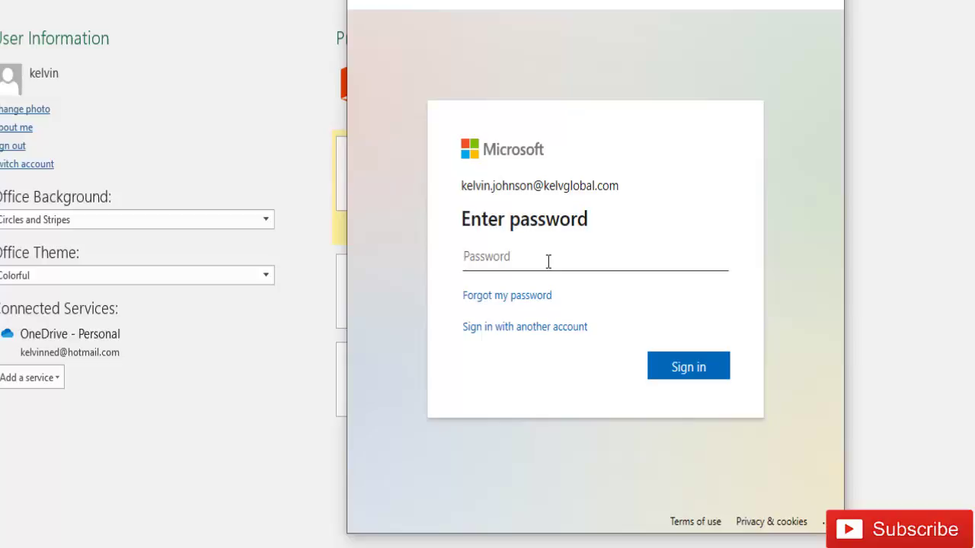
# - Enter the account password and agree to stay signed in to all apps
pyautogui.write('••')
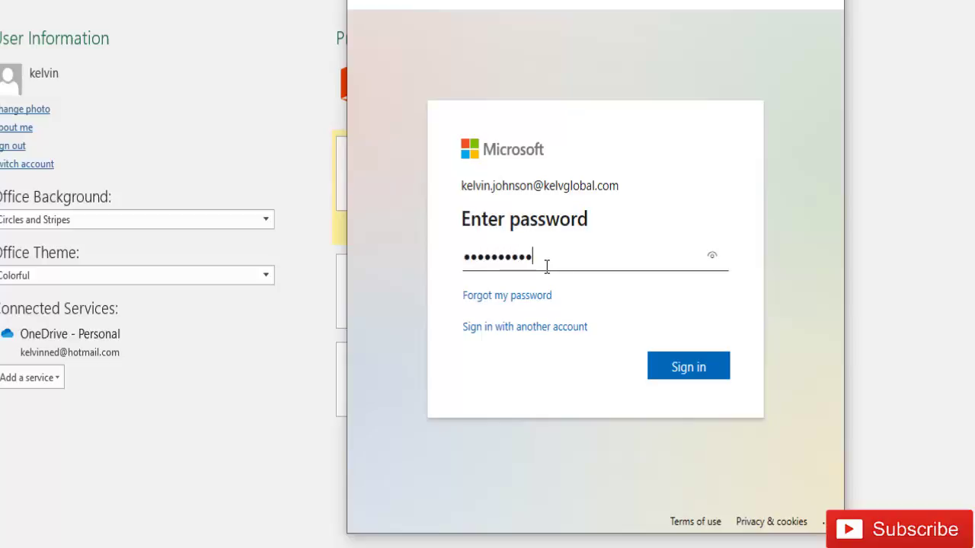
pyautogui.click(681, 367)
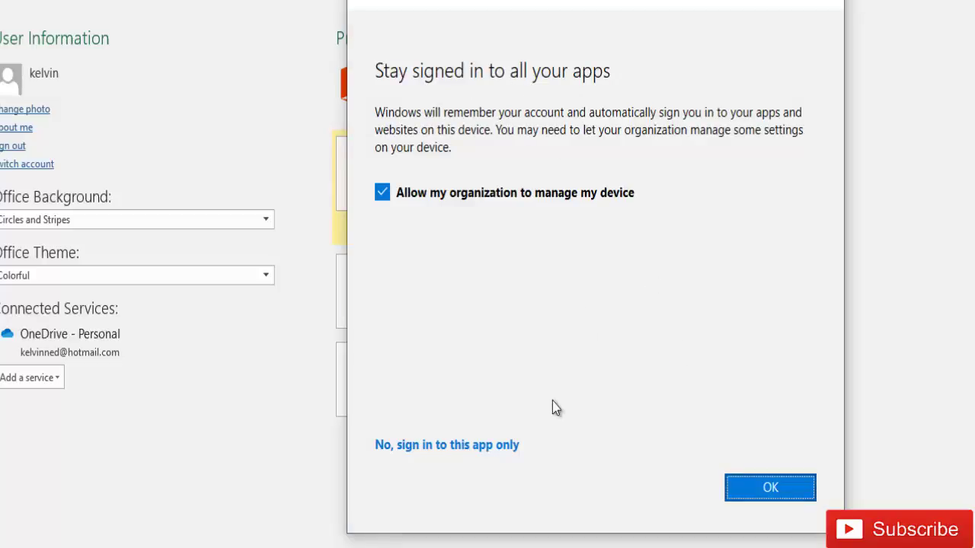
pyautogui.click(760, 489)
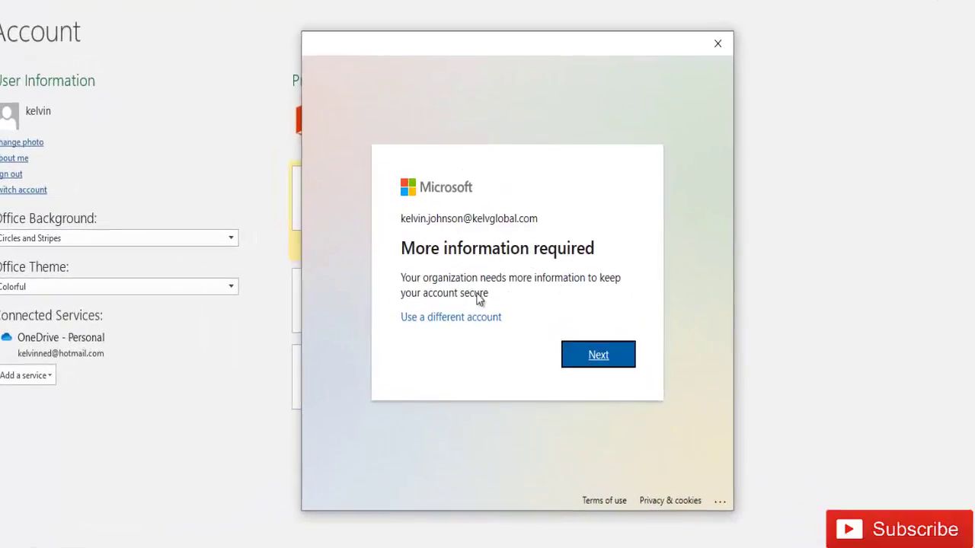
# - Continue into Keep your account secure and opt for a different authenticator app
pyautogui.click(589, 356)
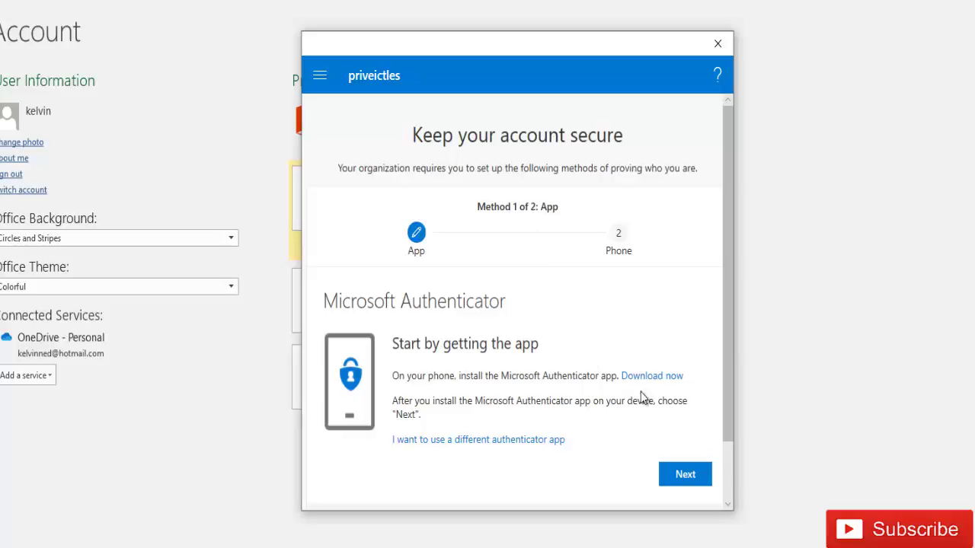
pyautogui.click(516, 439)
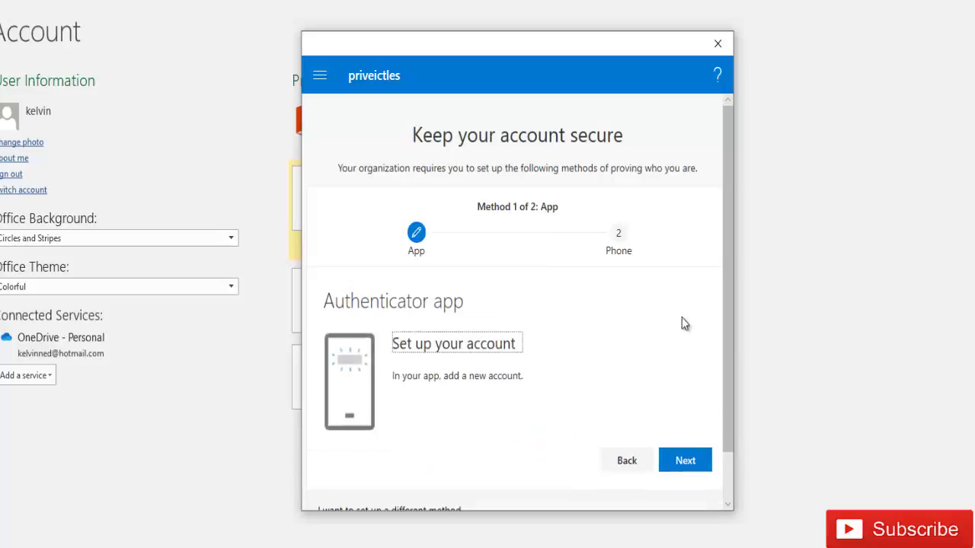
pyautogui.scroll(-2, 721, 369)
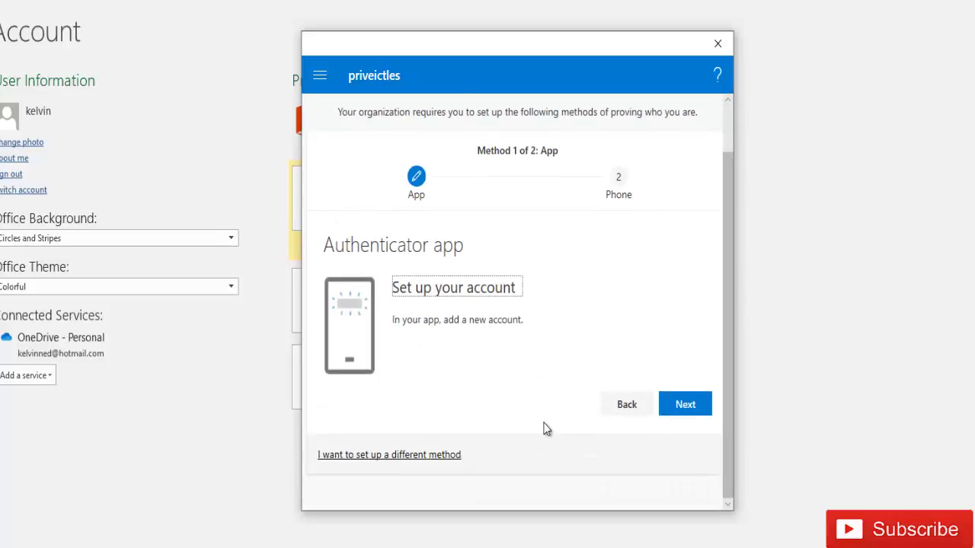
# - Switch the first verification method to Phone
pyautogui.click(432, 460)
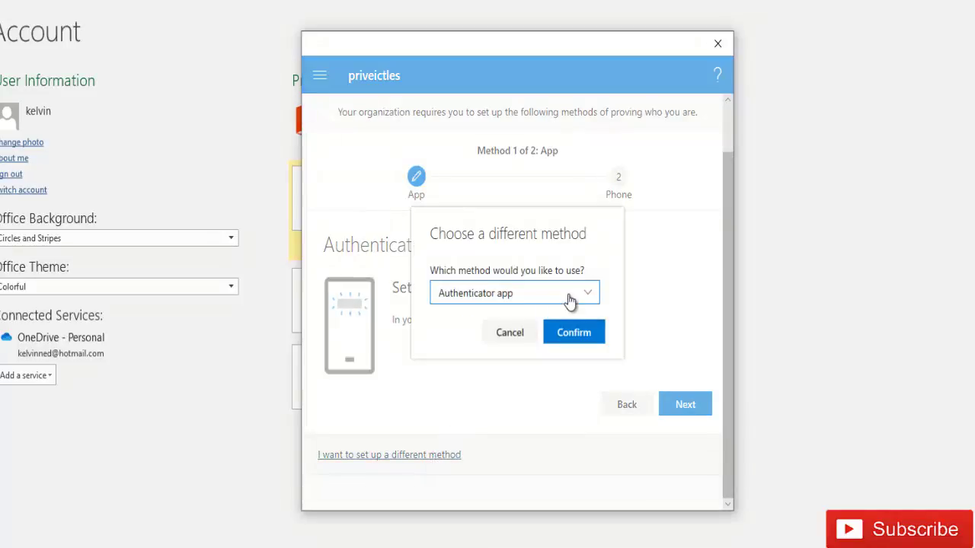
pyautogui.click(569, 301)
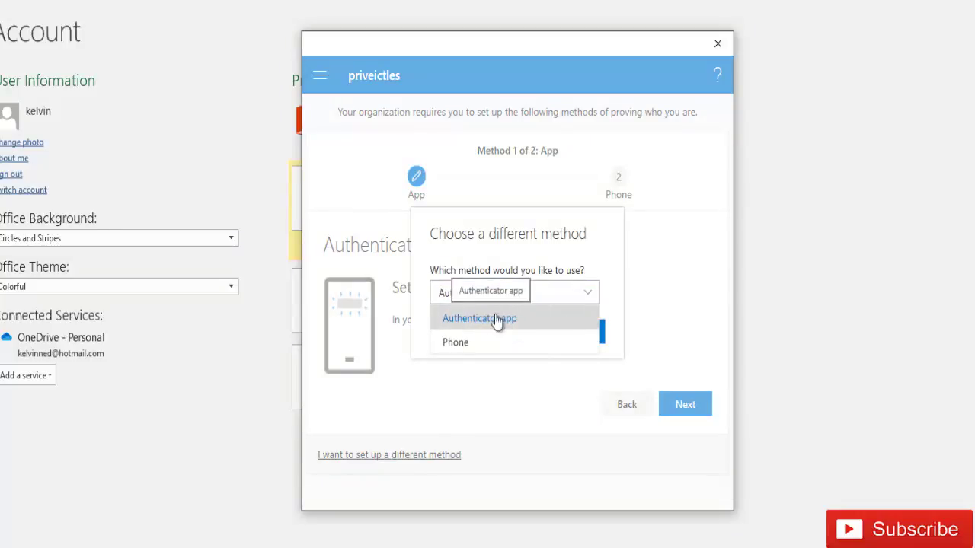
pyautogui.click(453, 343)
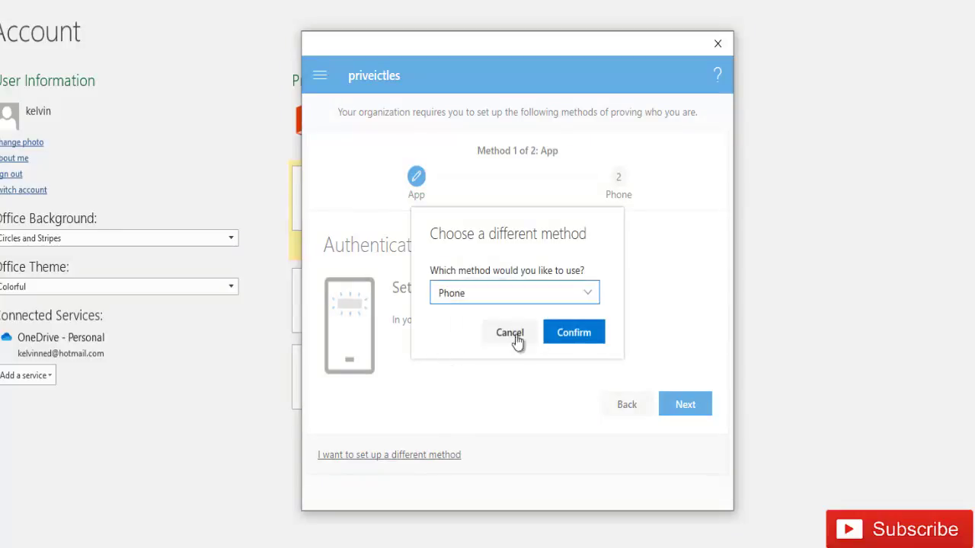
pyautogui.click(583, 332)
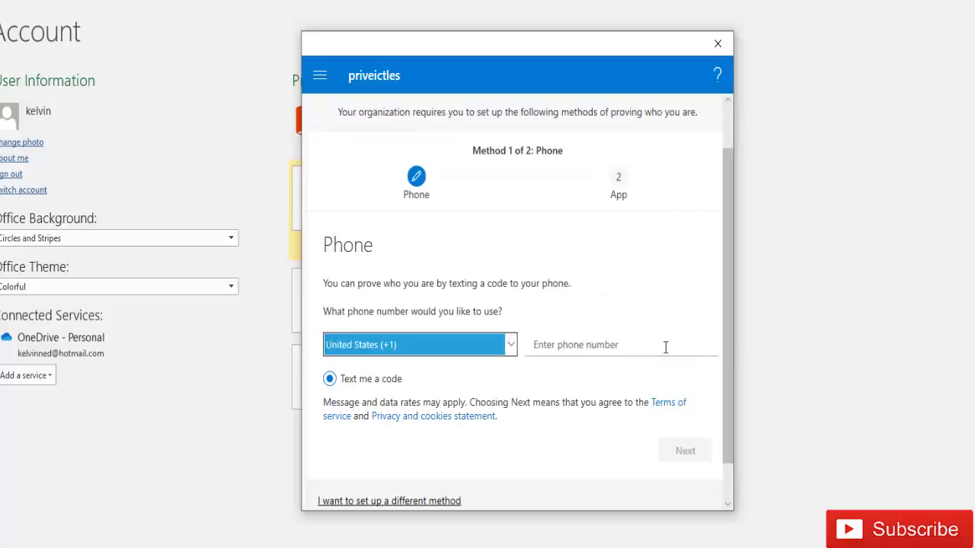
# - Register a Belgium (+32) phone number via SMS and move on to method 2
pyautogui.click(510, 344)
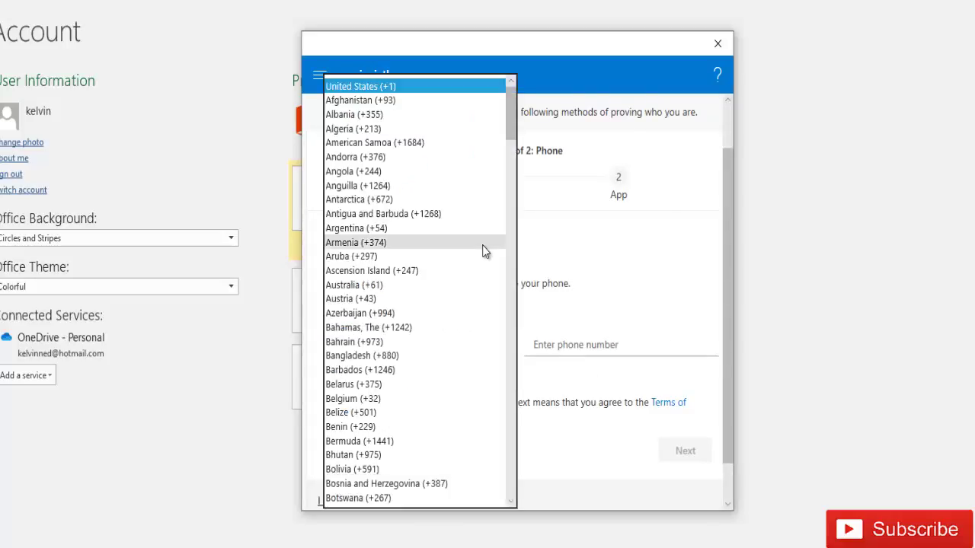
pyautogui.click(368, 402)
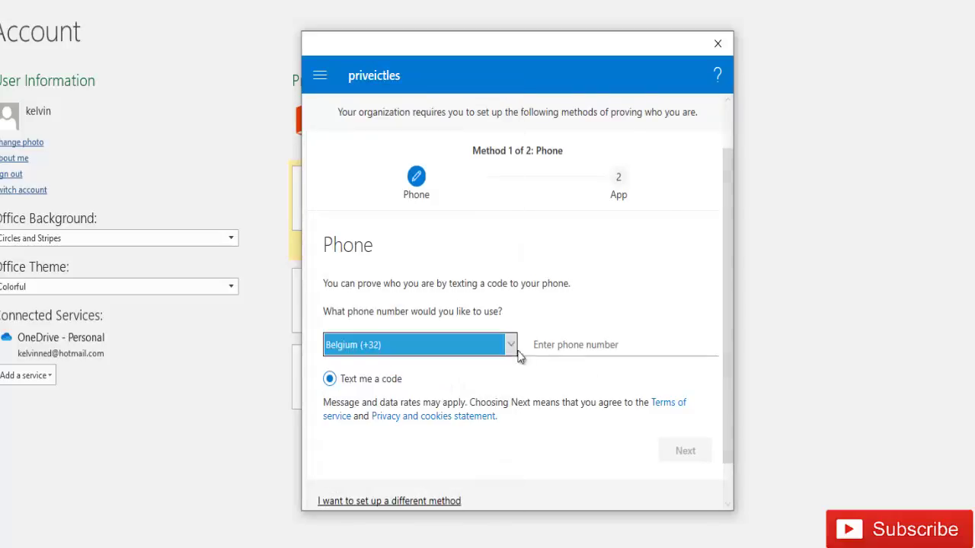
pyautogui.click(541, 347)
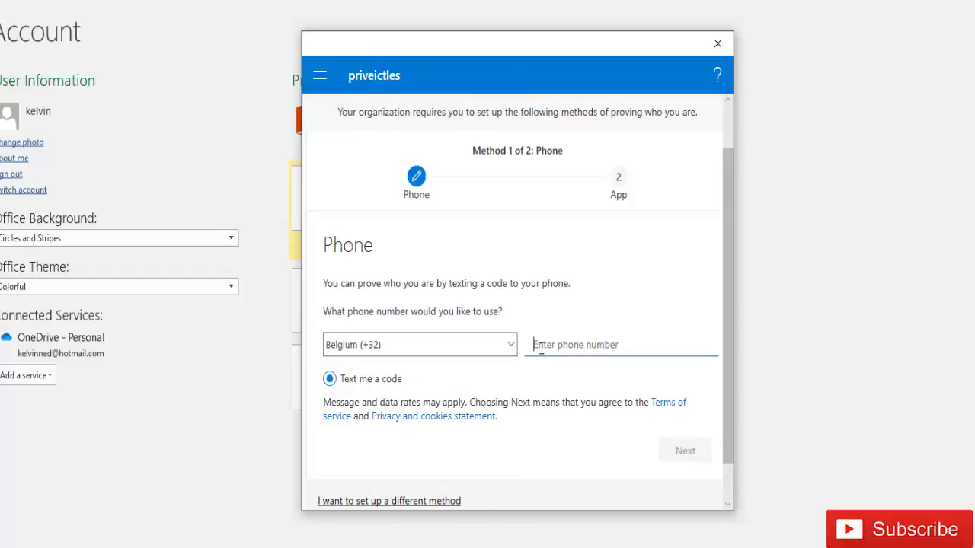
pyautogui.write('47')
pyautogui.click(685, 451)
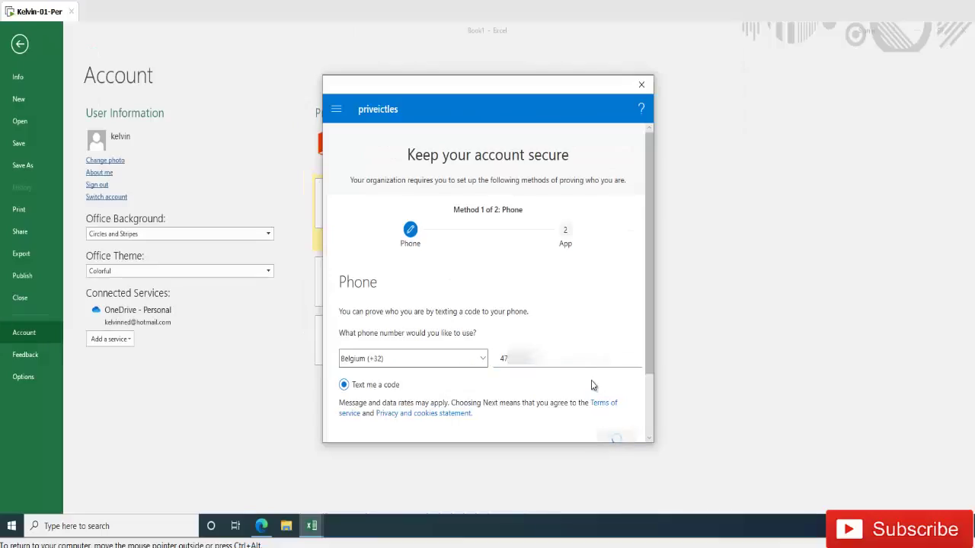
pyautogui.click(617, 352)
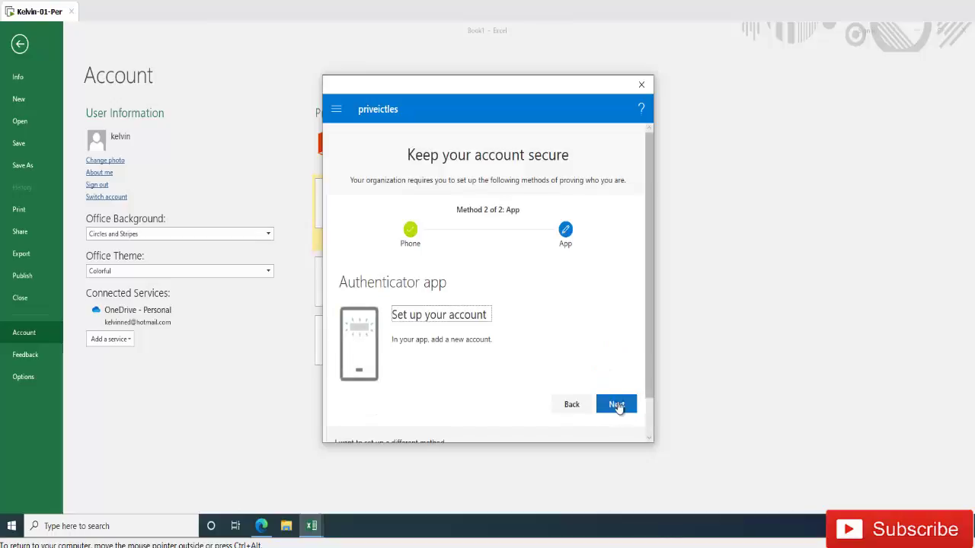
# - Preview the authenticator app QR code step, then go back
pyautogui.scroll(-2, 646, 394)
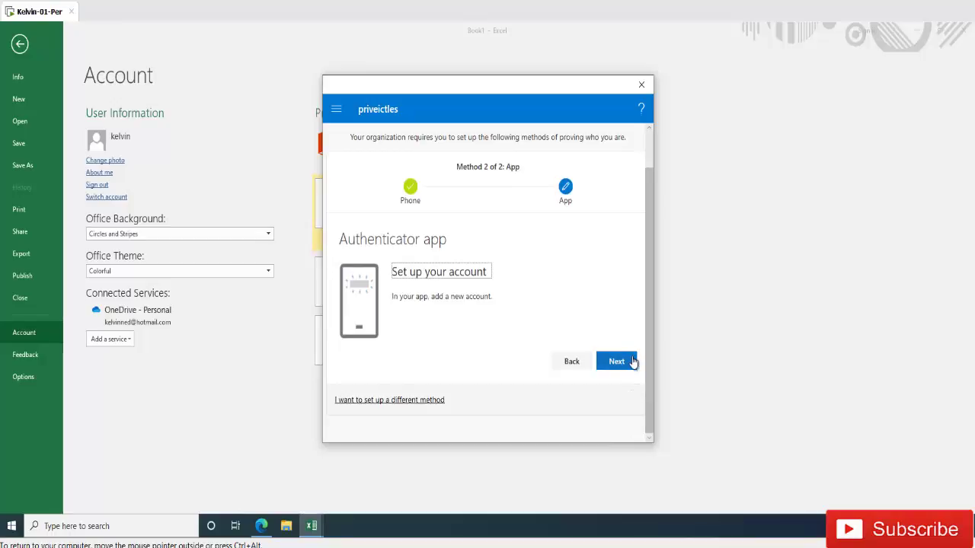
pyautogui.click(630, 362)
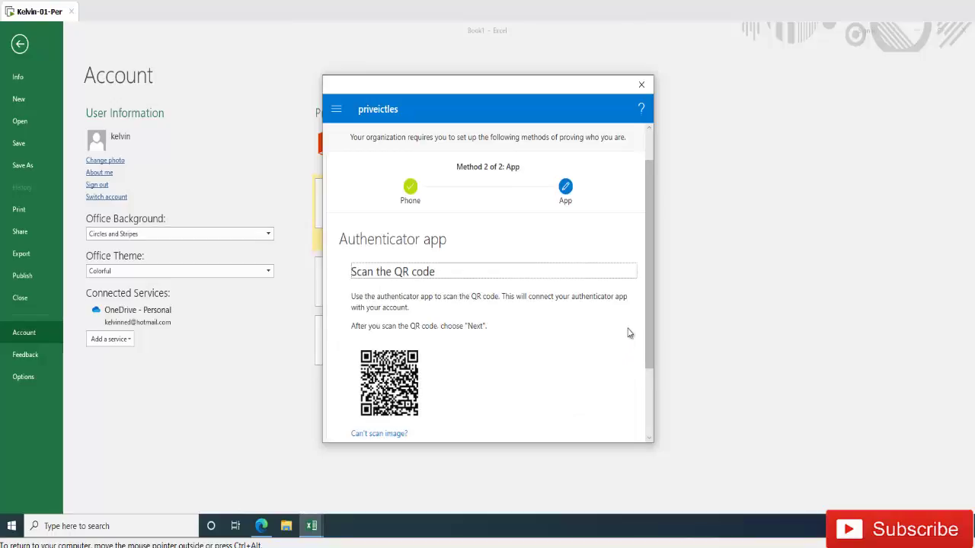
pyautogui.scroll(-3, 637, 366)
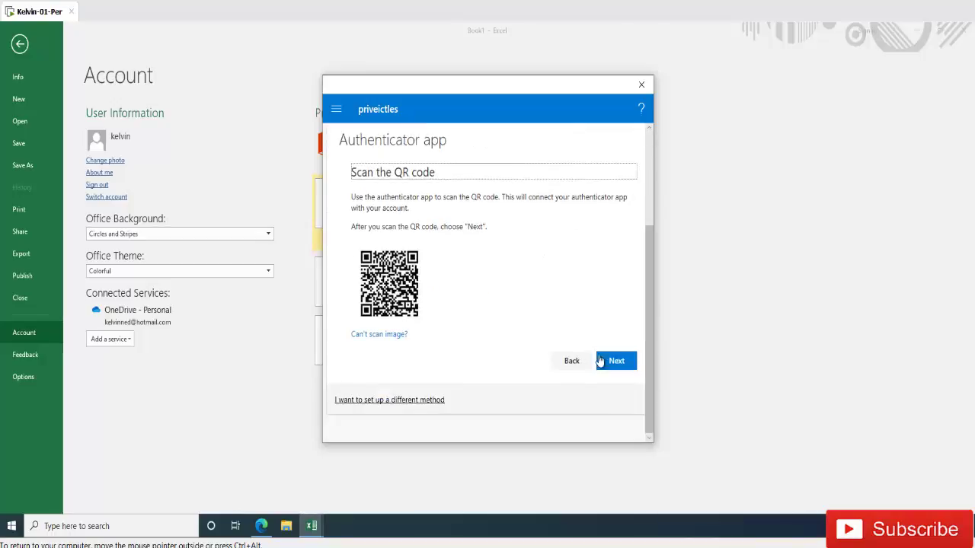
pyautogui.click(571, 361)
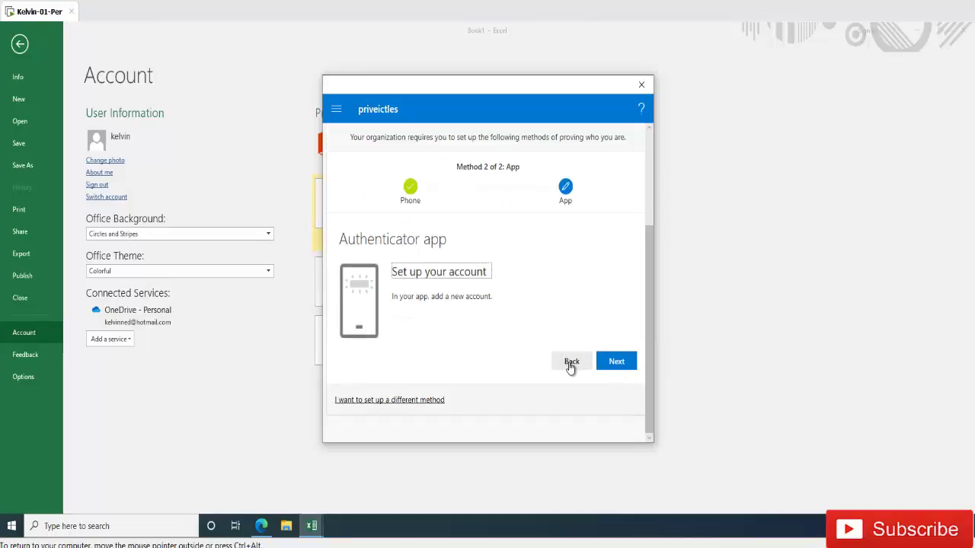
# - Change the second verification method to Email and confirm it
pyautogui.click(412, 404)
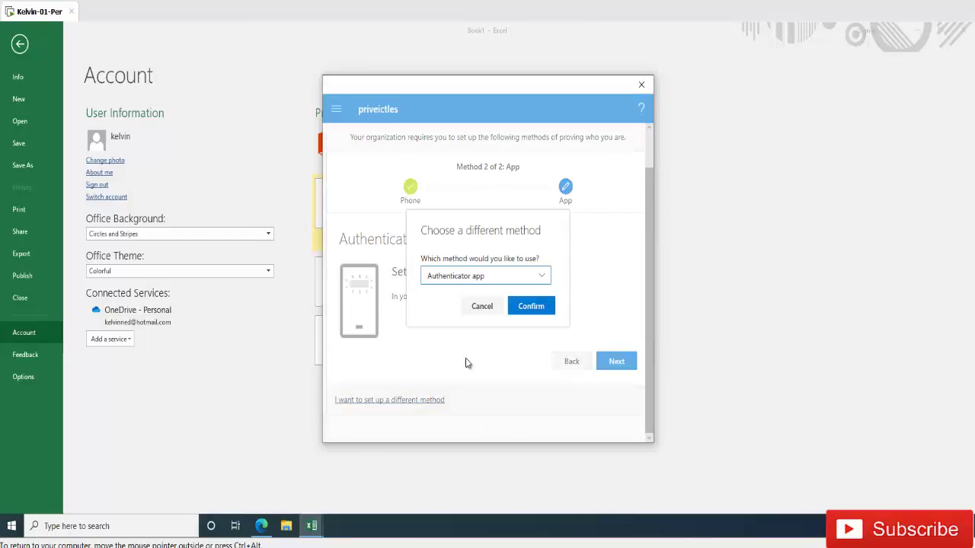
pyautogui.click(536, 282)
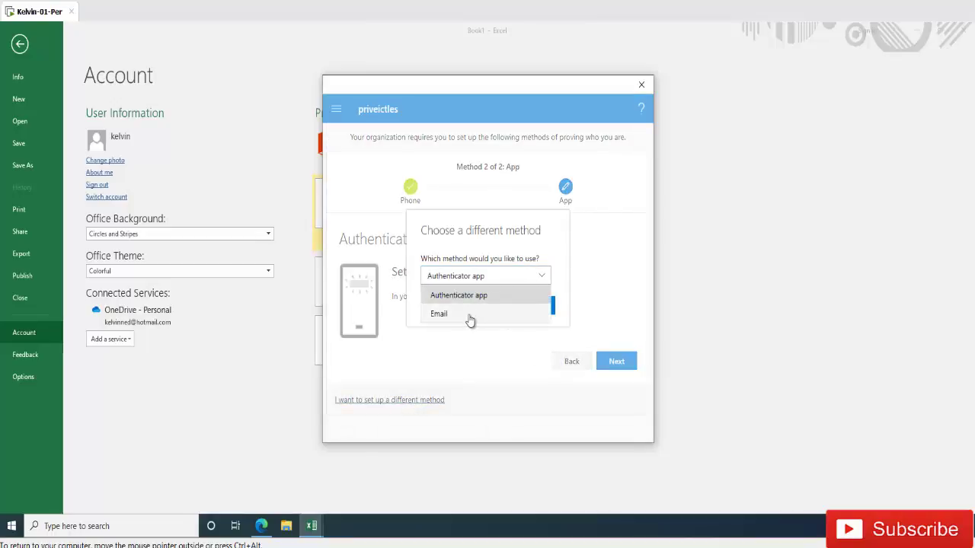
pyautogui.click(476, 317)
pyautogui.click(531, 308)
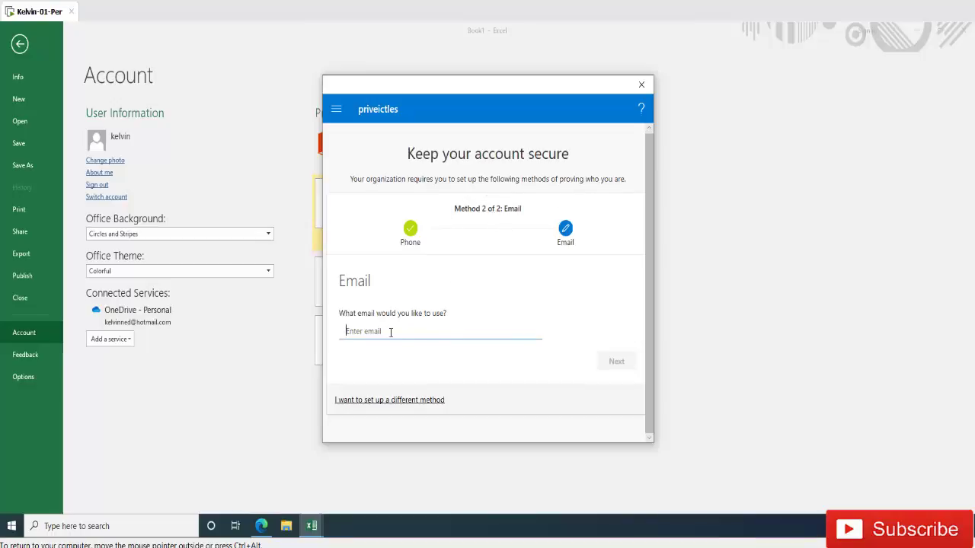
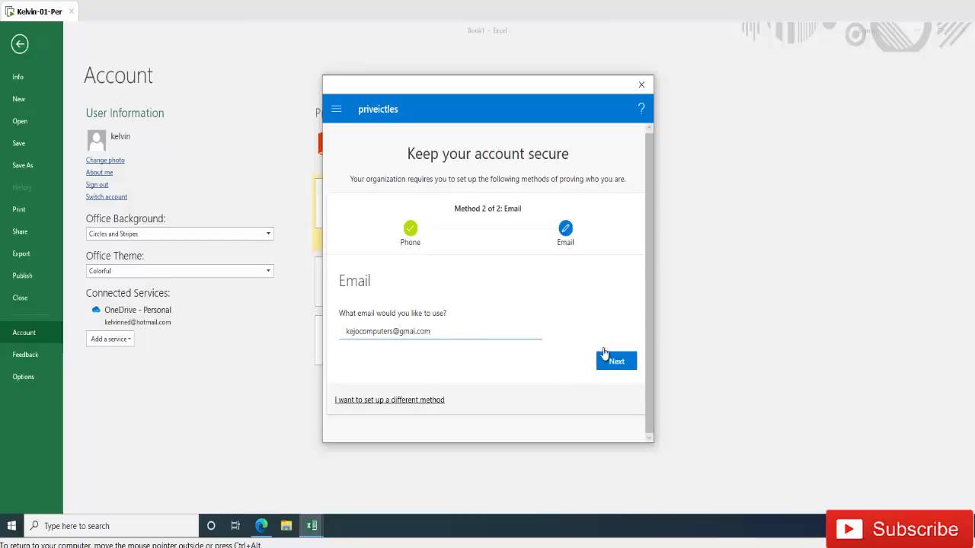
# - Enter the account's e-mail address as the second verification method and submit it for verification
pyautogui.click(615, 360)
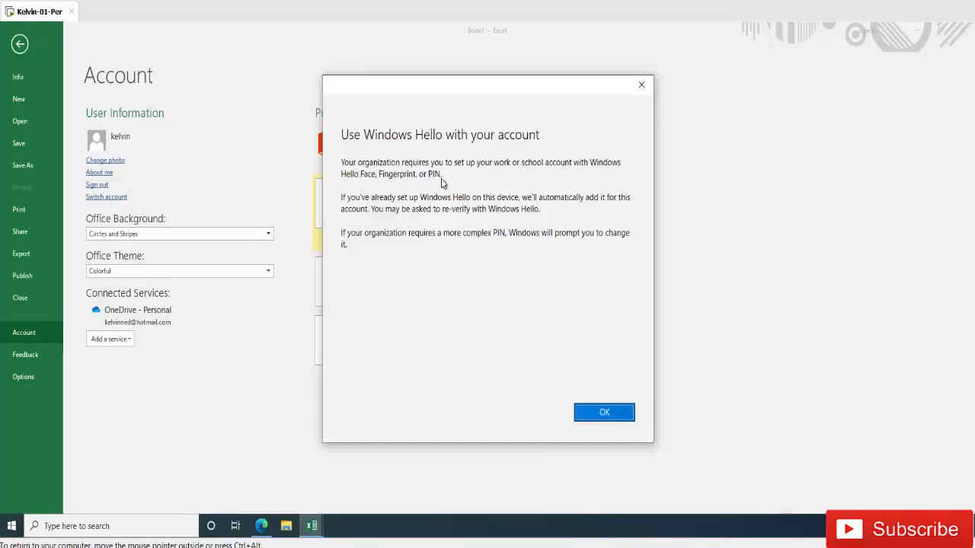
# - Accept the Windows Hello notice and confirm 'You're all set!' to finish adding the work account
pyautogui.click(605, 412)
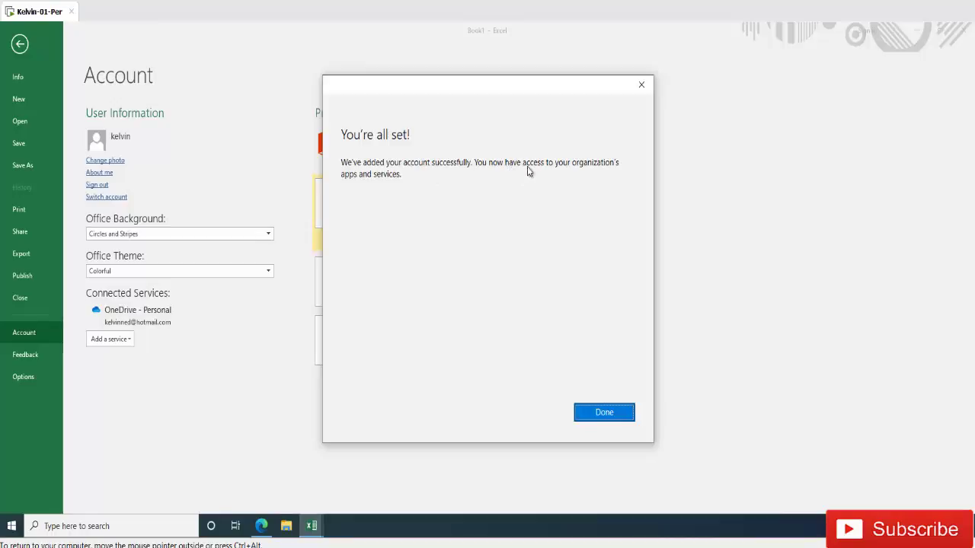
pyautogui.click(589, 414)
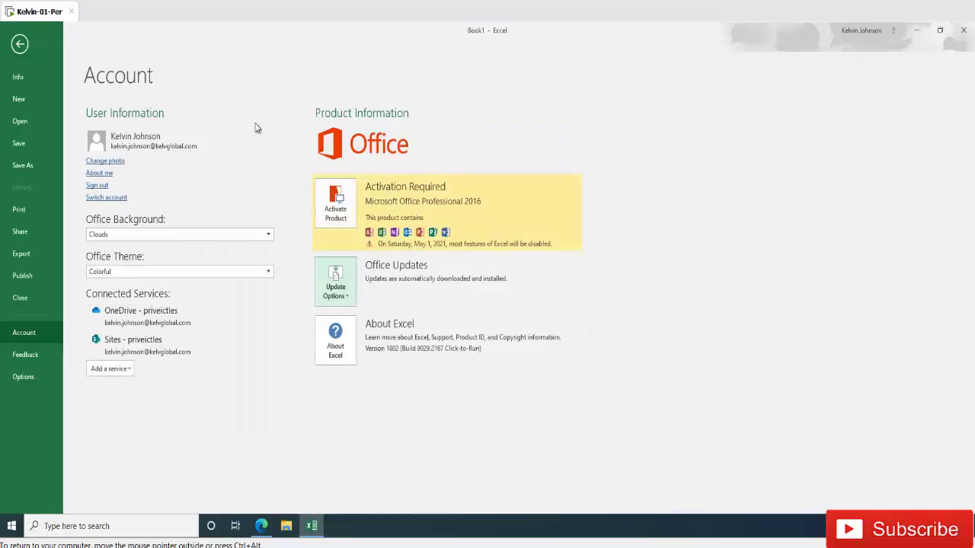
# - Close Excel from the workbook and restart Windows from the Start button's context menu
pyautogui.click(20, 44)
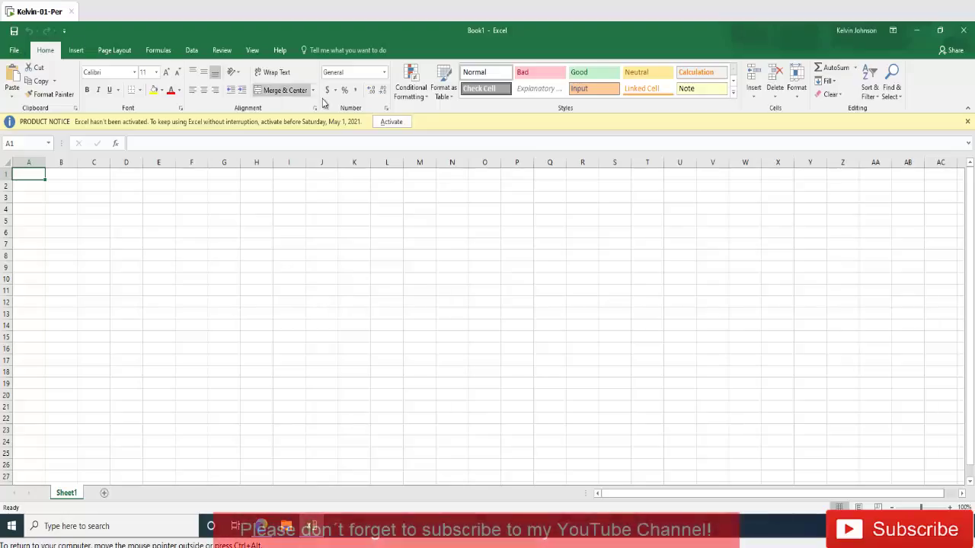
pyautogui.click(964, 32)
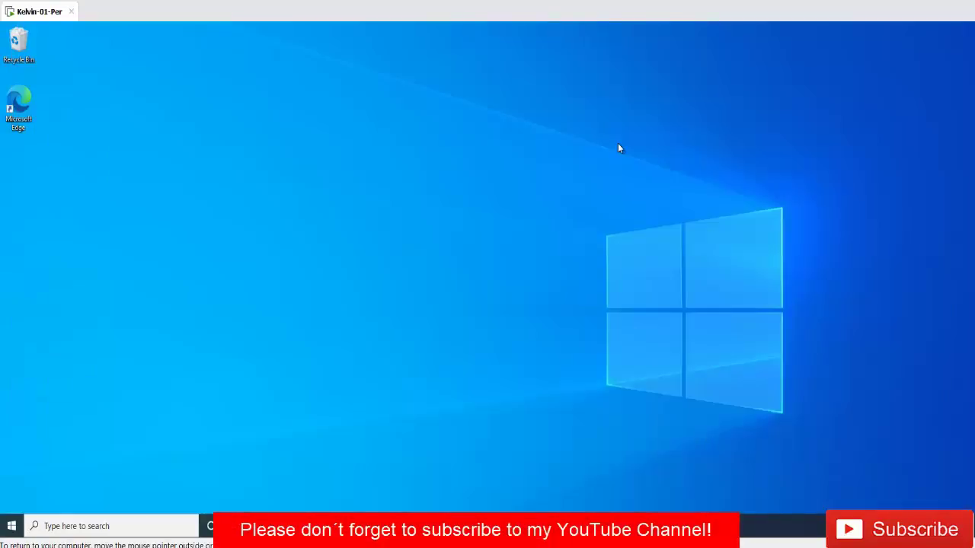
pyautogui.rightClick(14, 523)
pyautogui.moveTo(76, 489)
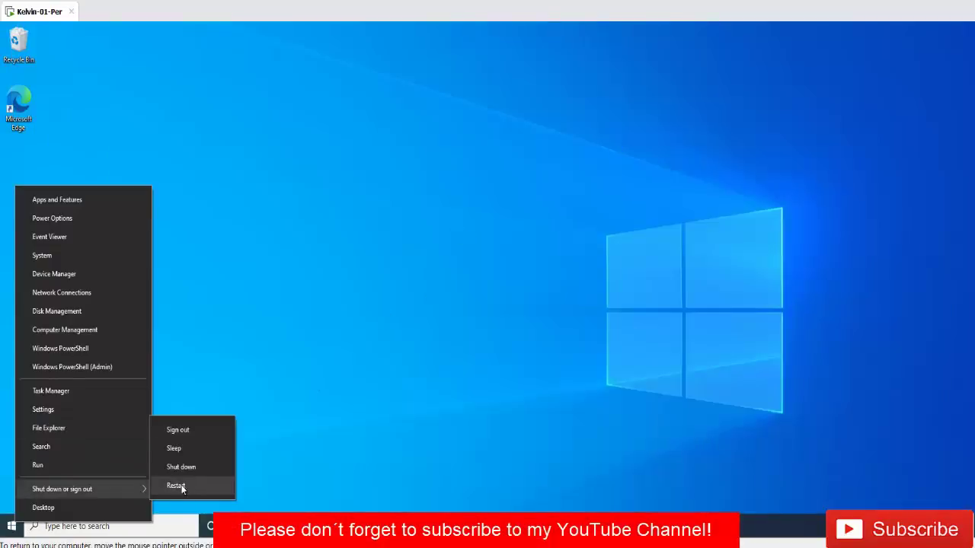
pyautogui.click(177, 486)
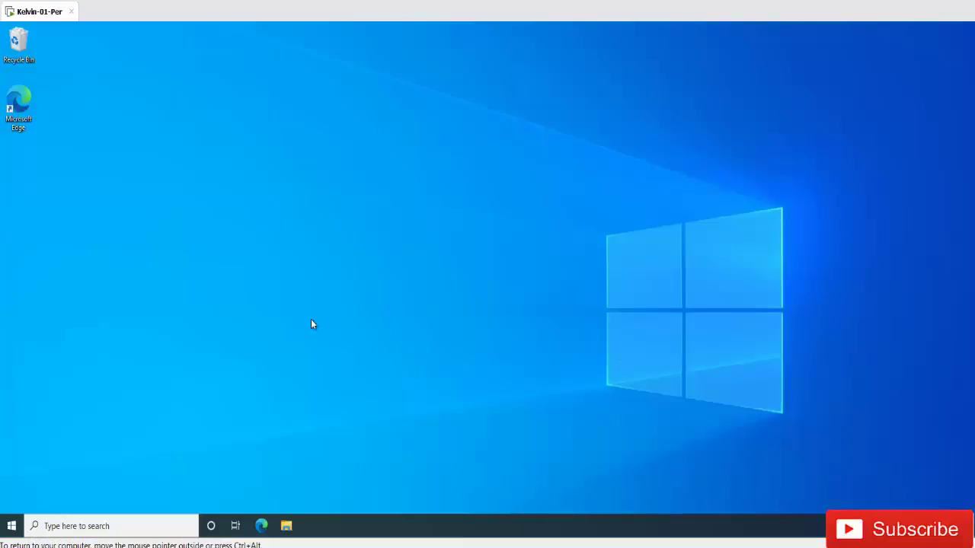
# - Relaunch Excel 2016 from the Start menu's full list of installed apps
pyautogui.click(12, 524)
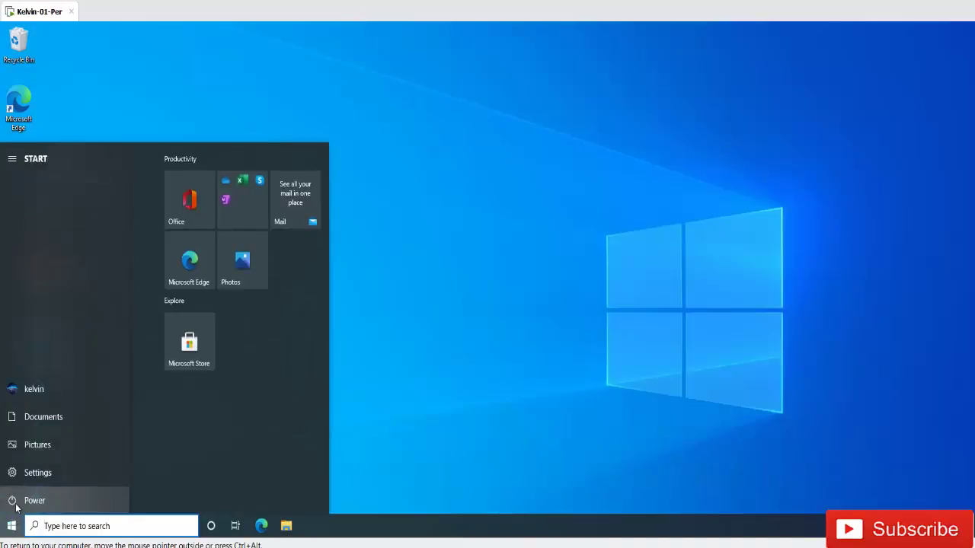
pyautogui.click(13, 519)
pyautogui.click(12, 524)
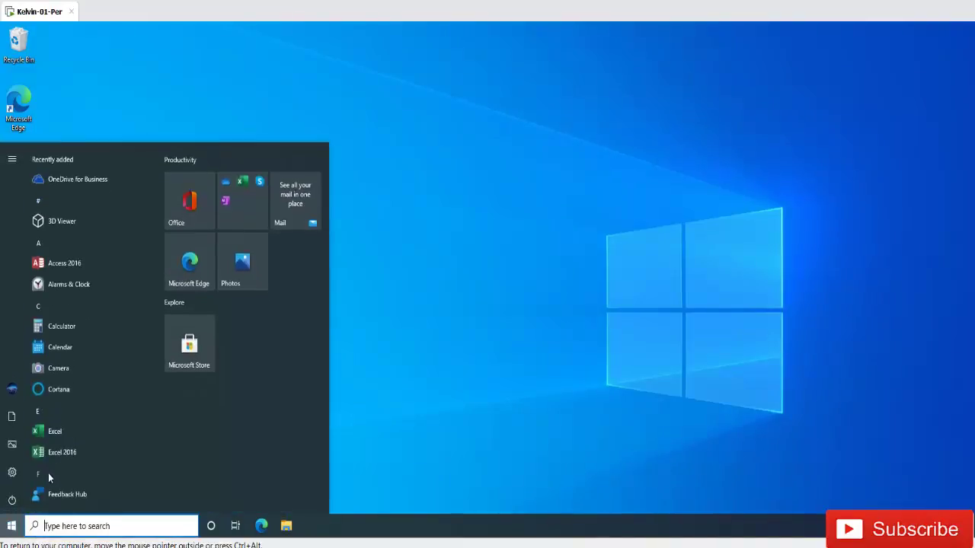
pyautogui.click(63, 455)
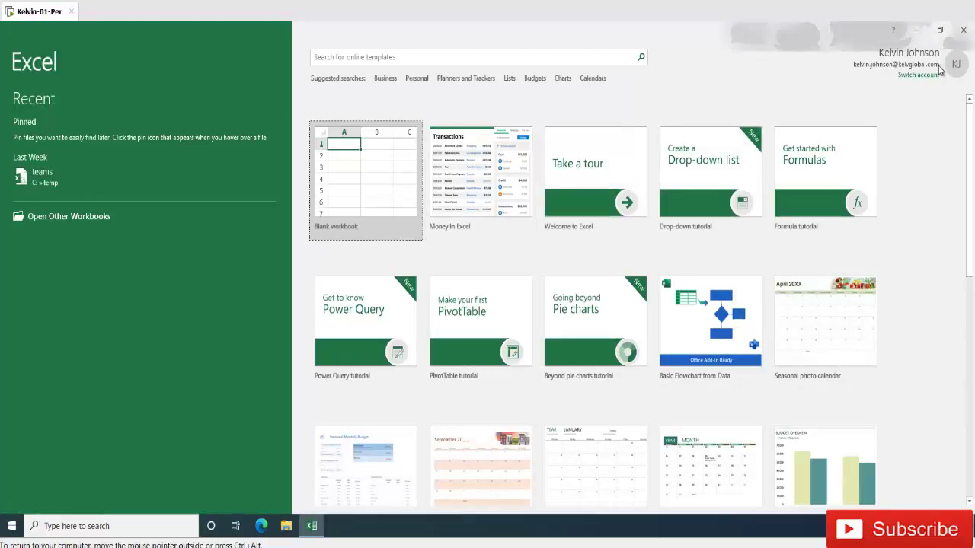
# - Create a blank workbook and view Product Information on the File > Account page
pyautogui.click(358, 170)
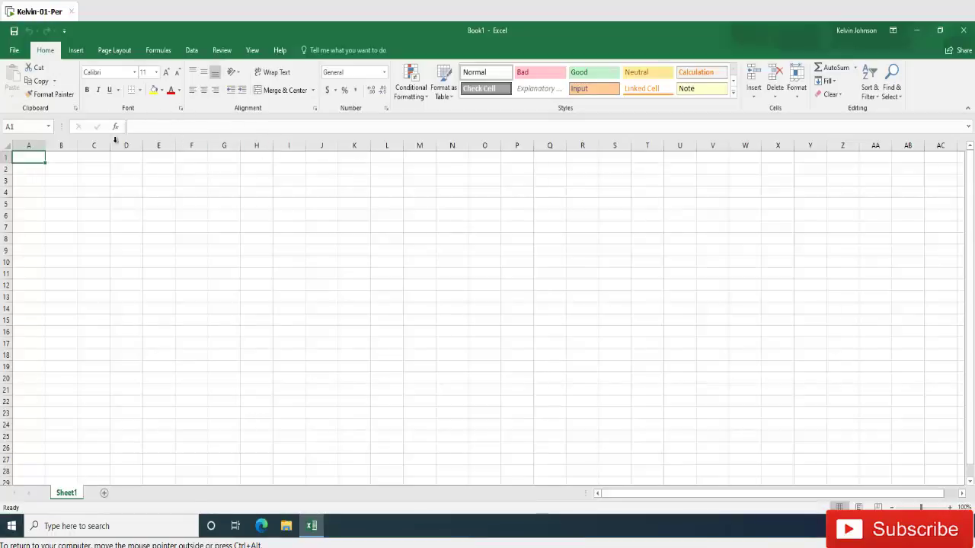
pyautogui.click(15, 50)
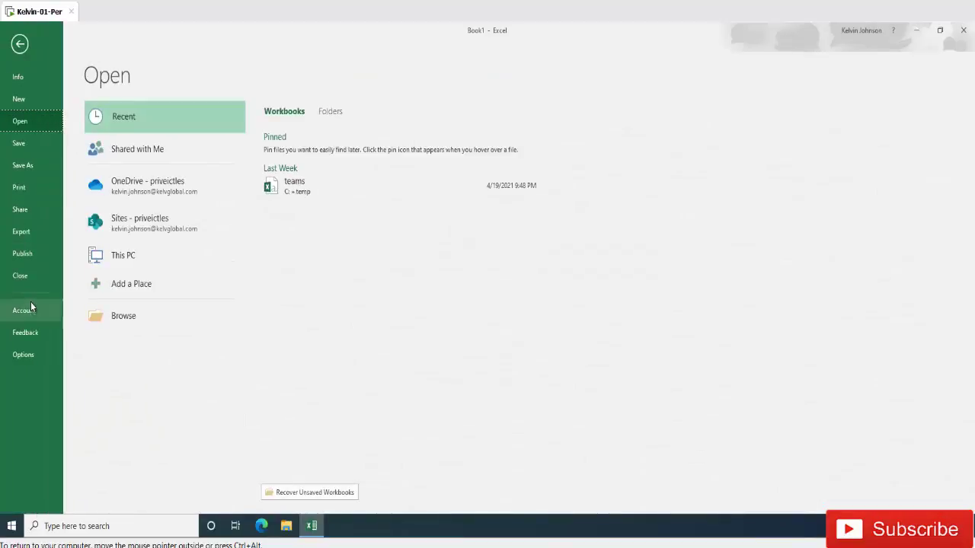
pyautogui.click(30, 306)
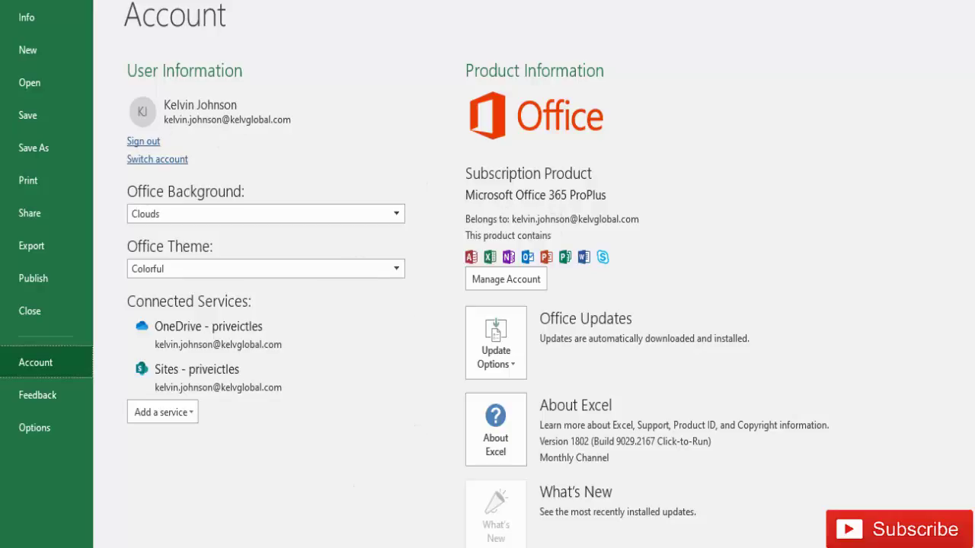
# - Run appwiz.cpl from Windows search to open Programs and Features
pyautogui.click(22, 527)
pyautogui.write('a')
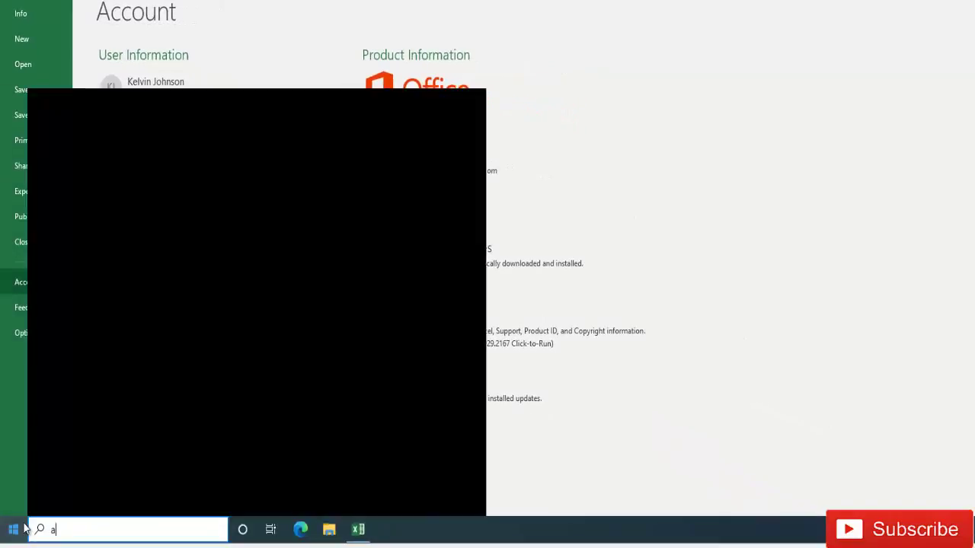
pyautogui.write('ppwiz.cpl')
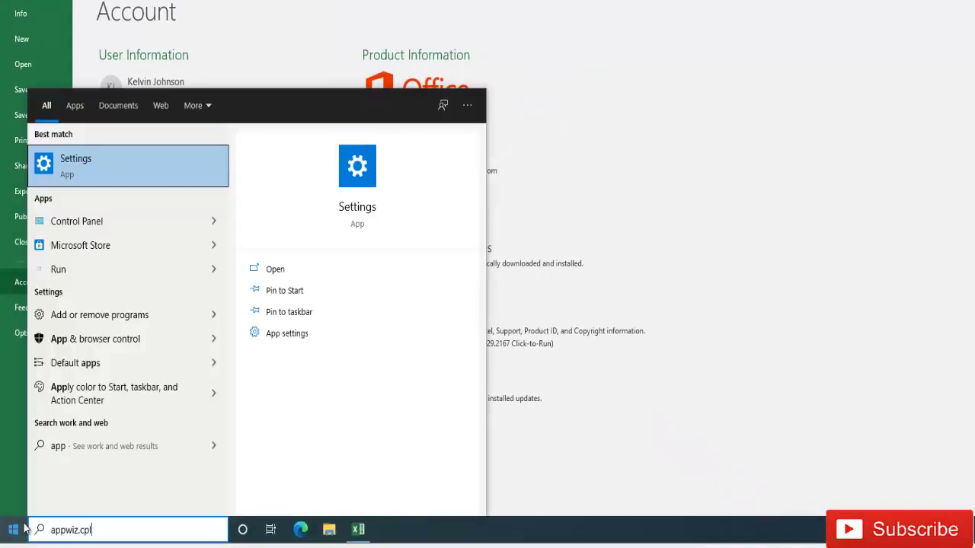
pyautogui.press('Return')
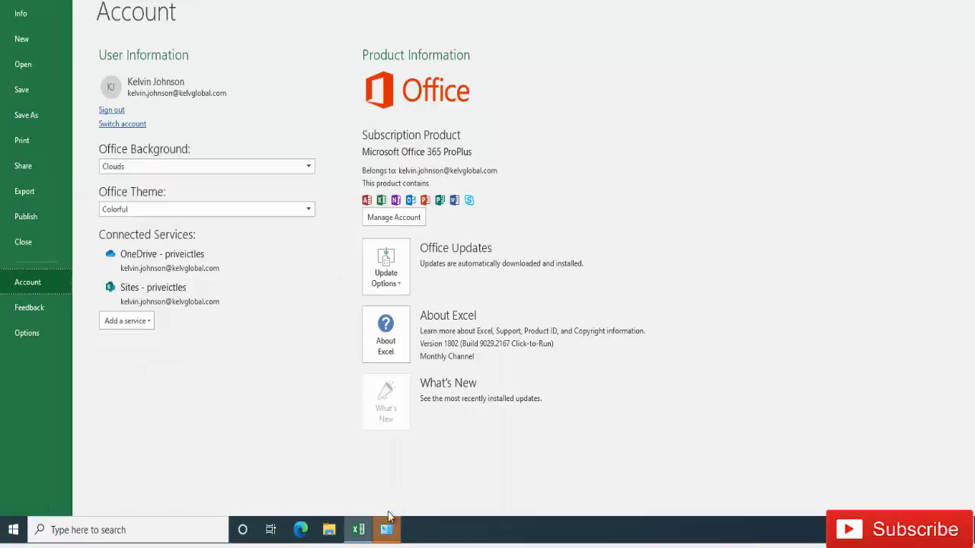
pyautogui.click(386, 528)
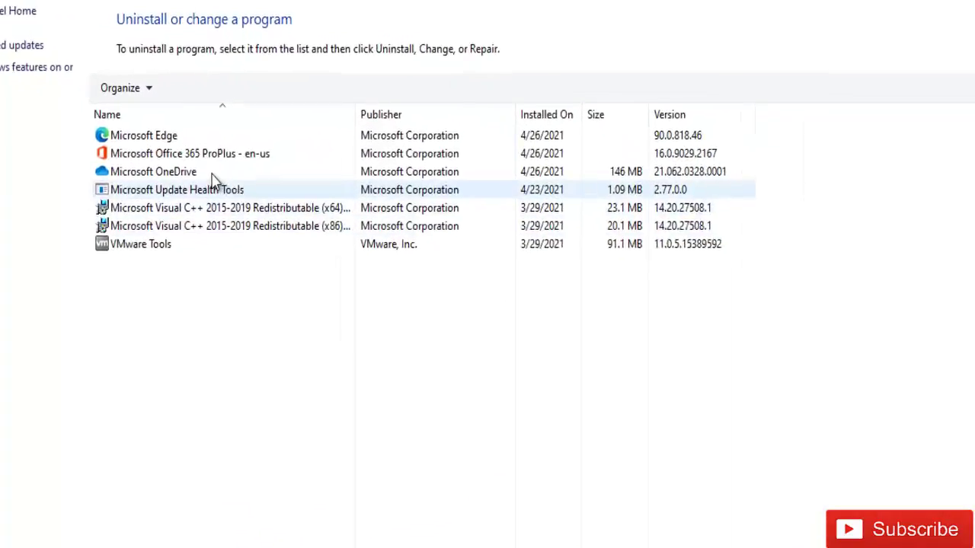
# - Select the Microsoft Office 365 ProPlus - en-us entry to check version 16.0.9029.2167
pyautogui.click(198, 154)
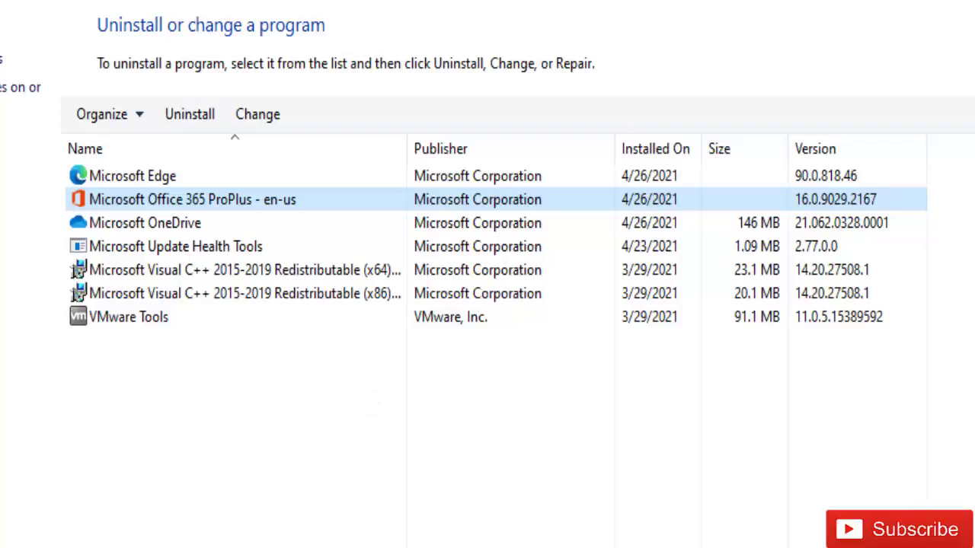
pyautogui.click(15, 524)
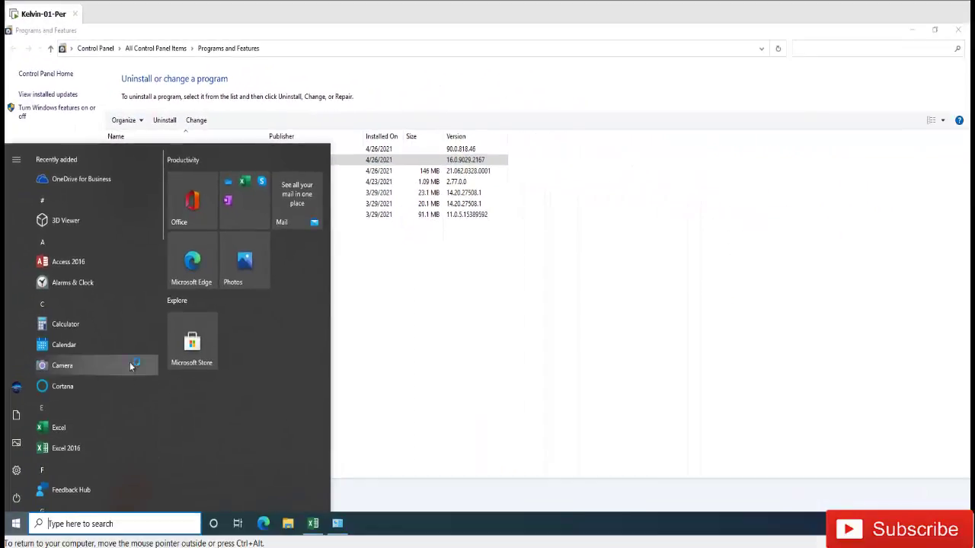
# - Scroll through the Start menu's Office apps, then return to Excel's worksheet from the Account page
pyautogui.moveTo(162, 221); pyautogui.dragTo(161, 268)
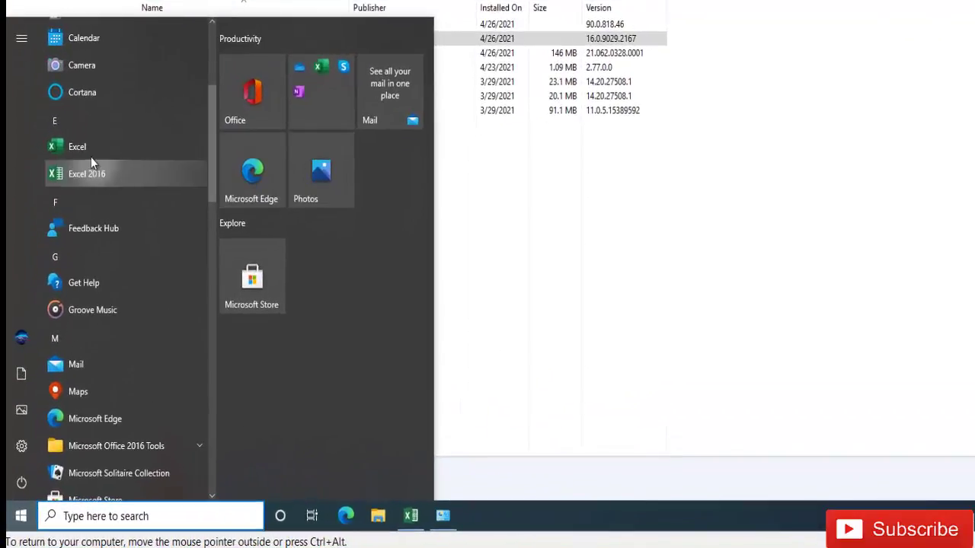
pyautogui.moveTo(212, 159); pyautogui.dragTo(212, 276)
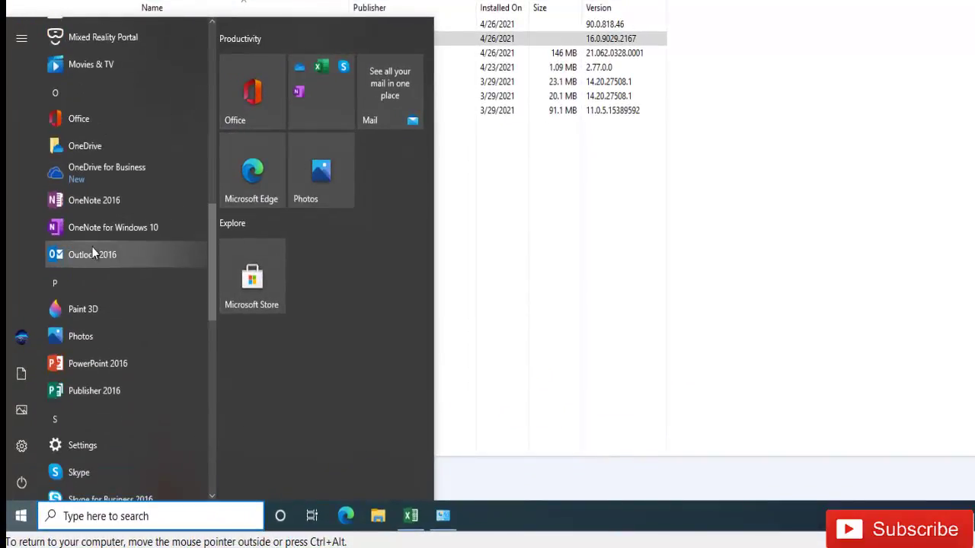
pyautogui.click(569, 210)
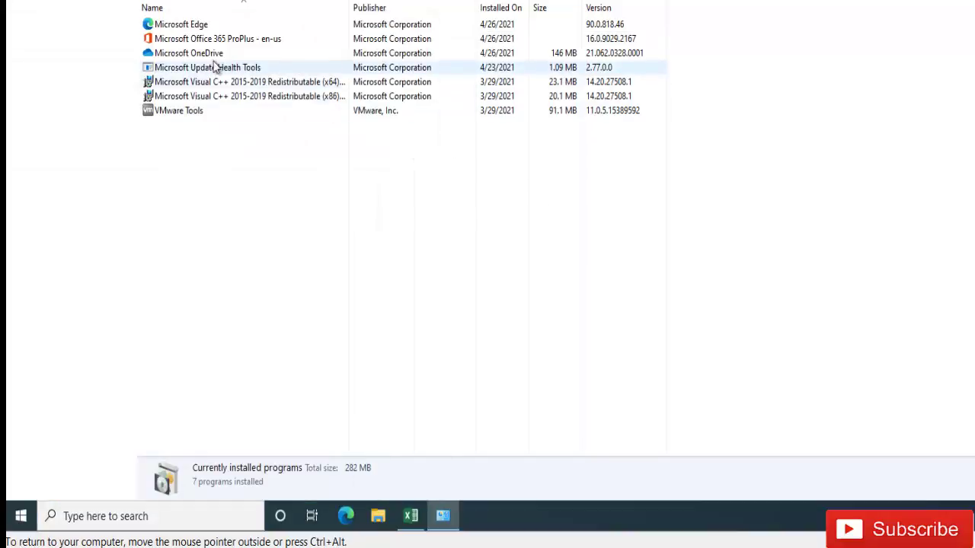
pyautogui.click(411, 517)
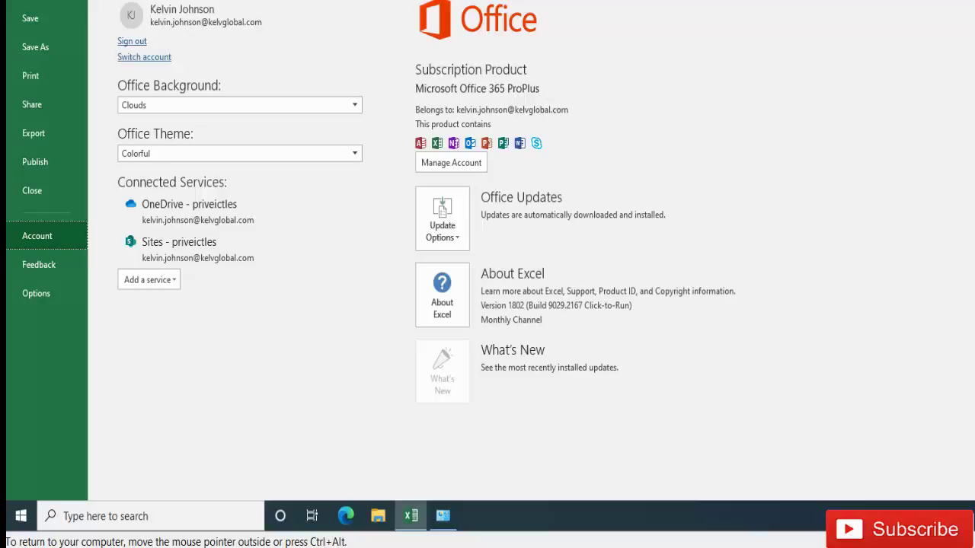
pyautogui.press('Escape')
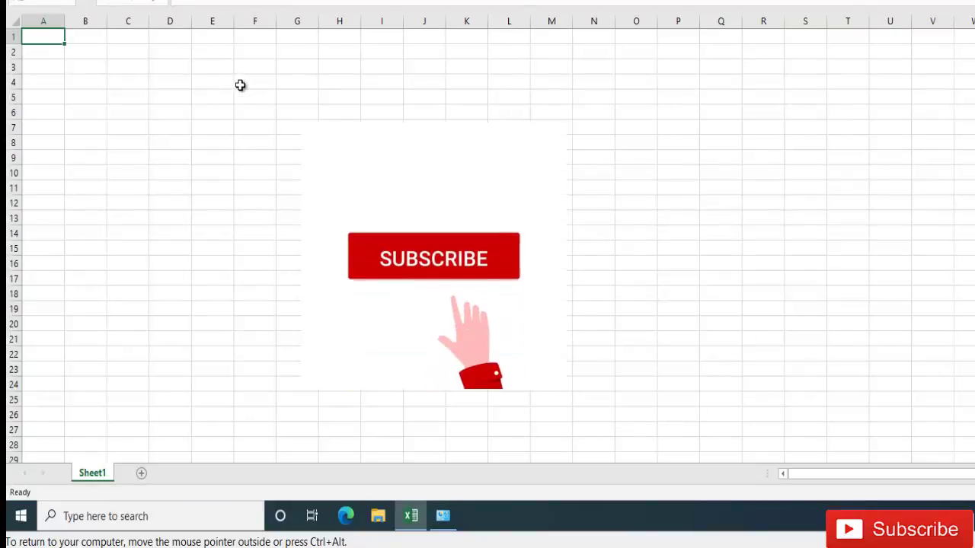